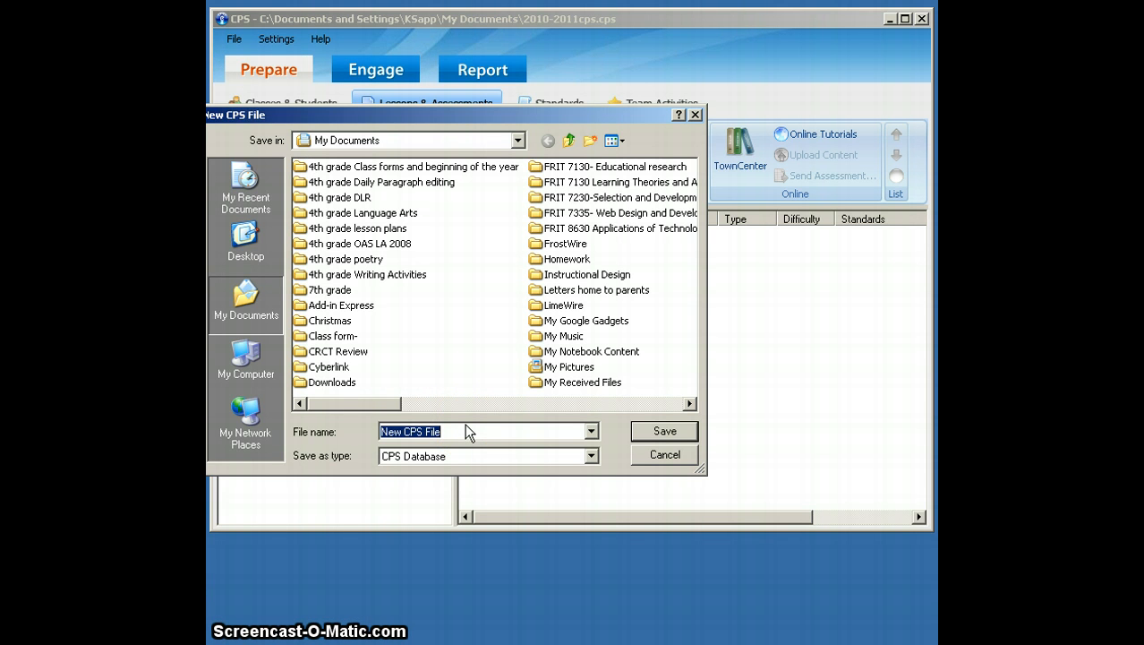
- Save the new CPS database in My Documents under the file name 2011-2012schoolyear
text(2011-)
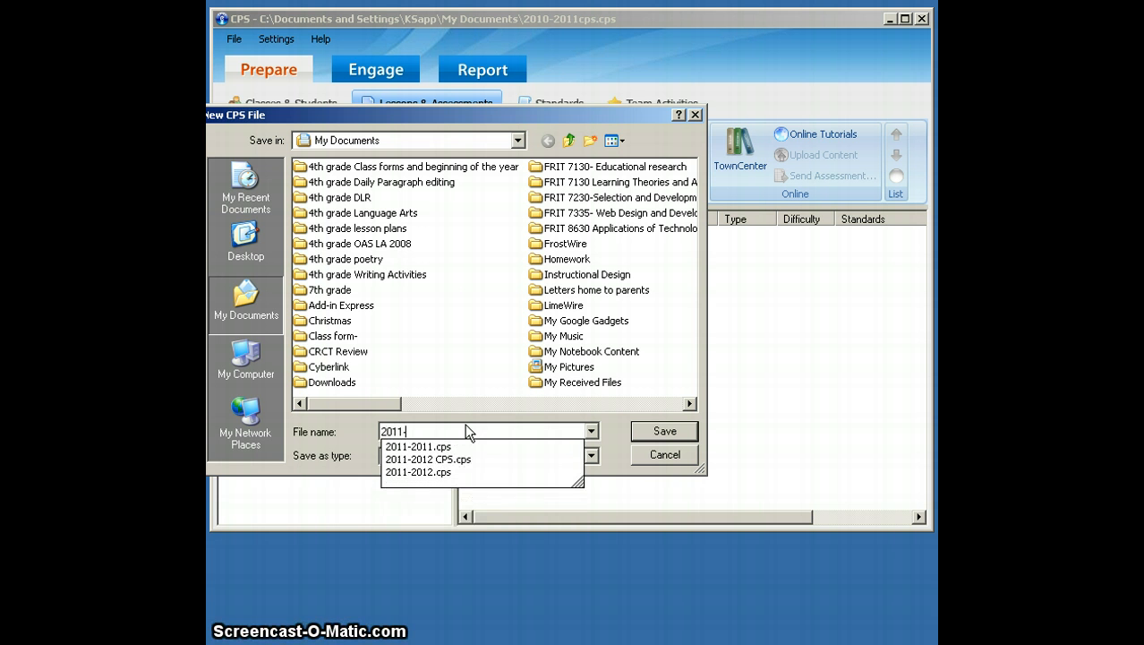
text(2012s)
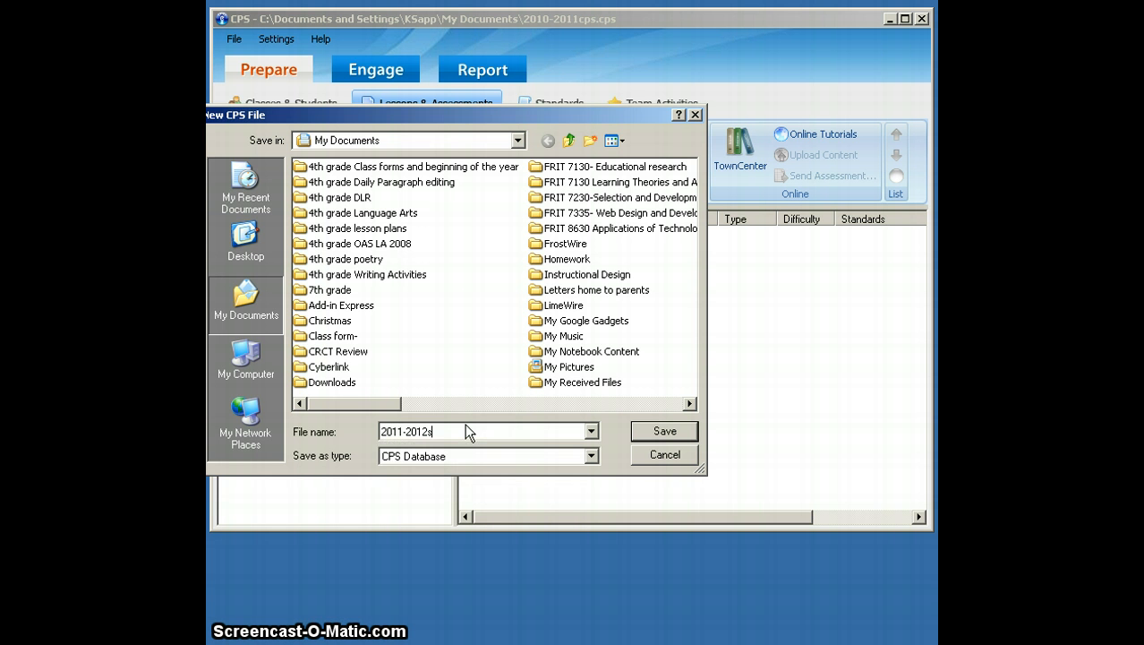
text(choolyear)
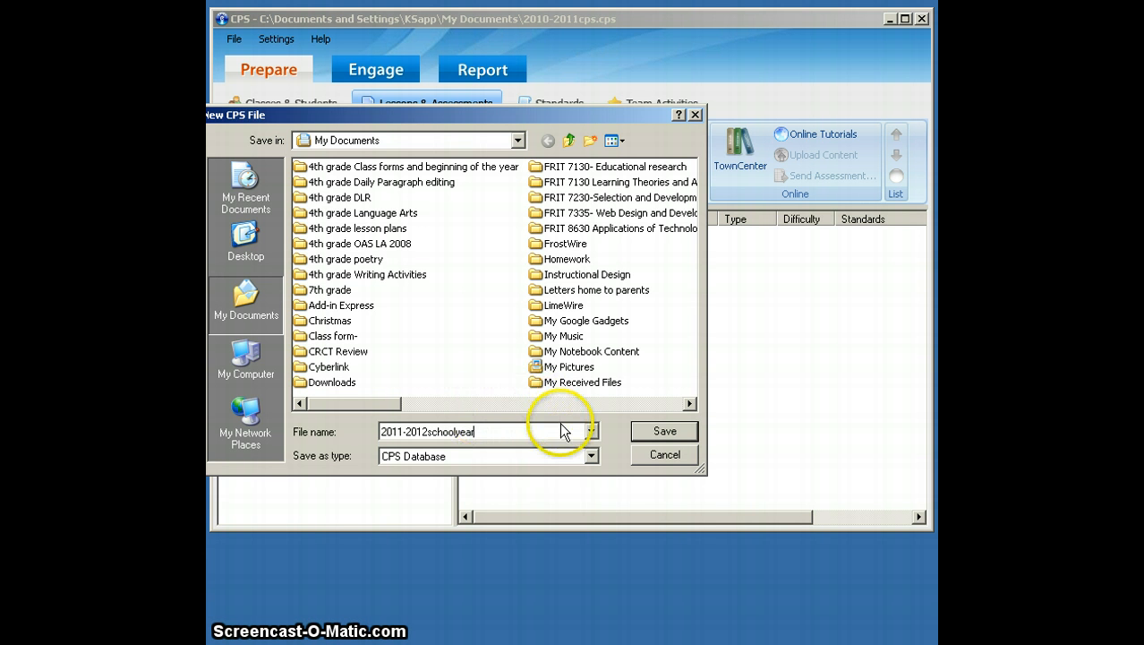
click(643, 430)
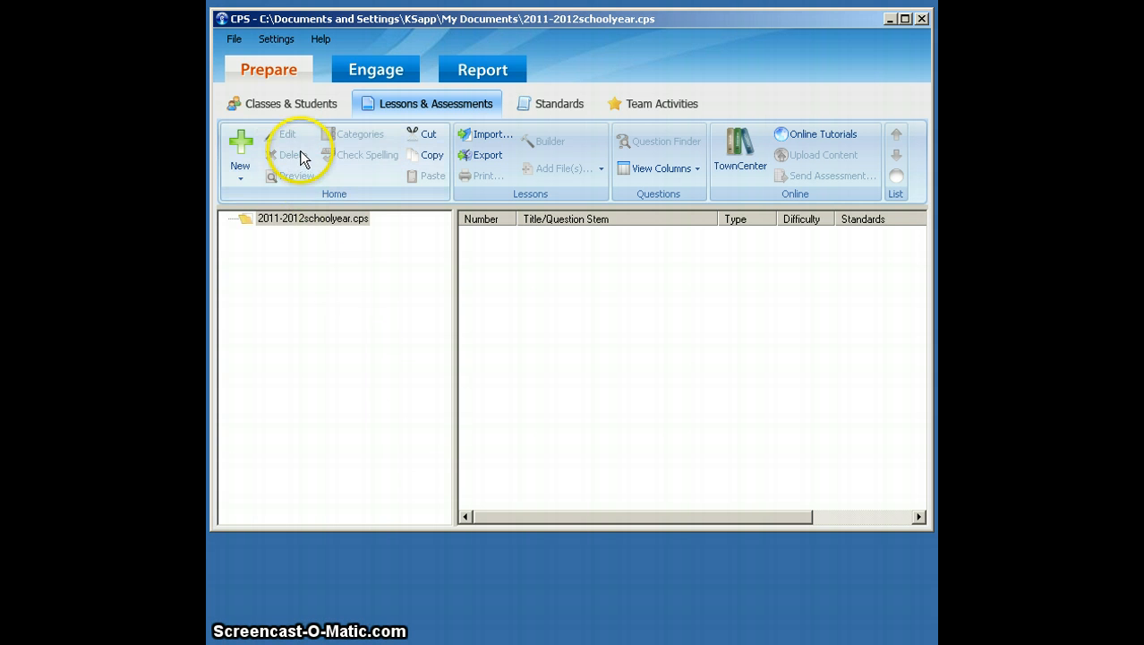
- Start a new class under Classes & Students and choose K-12 as its institution type
click(271, 78)
click(273, 105)
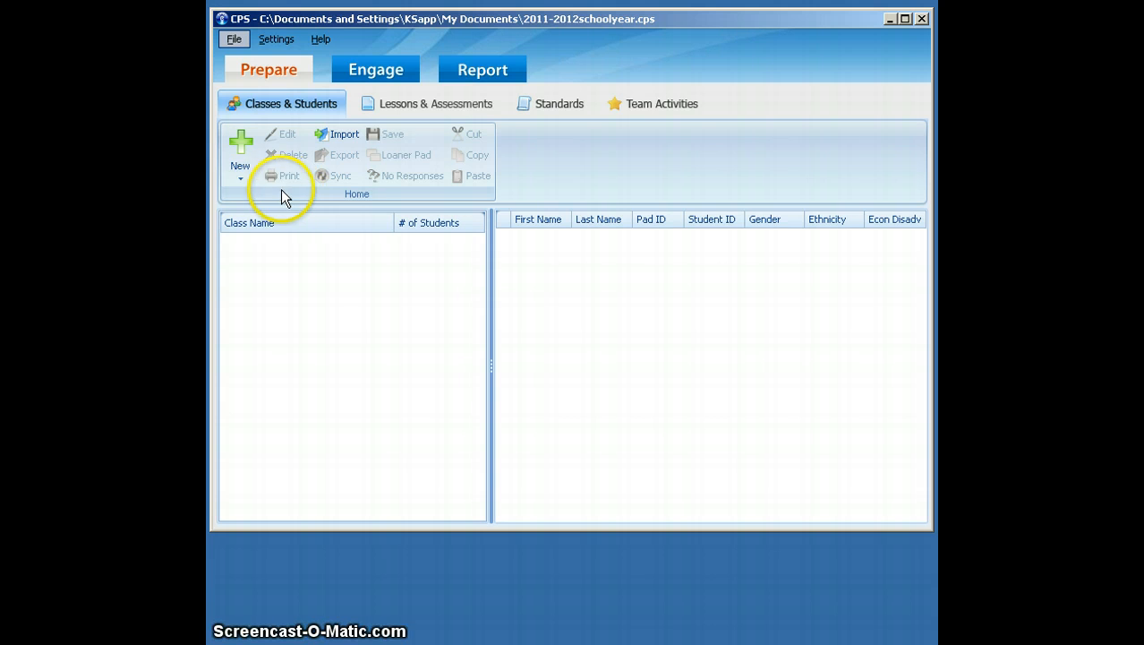
click(249, 172)
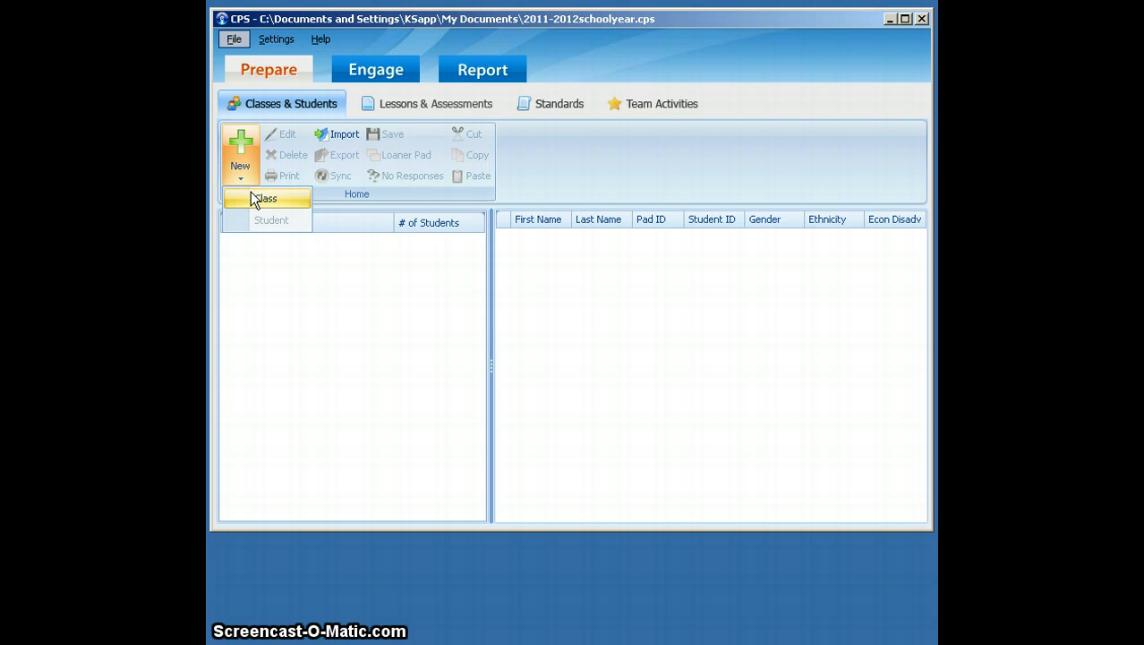
click(252, 199)
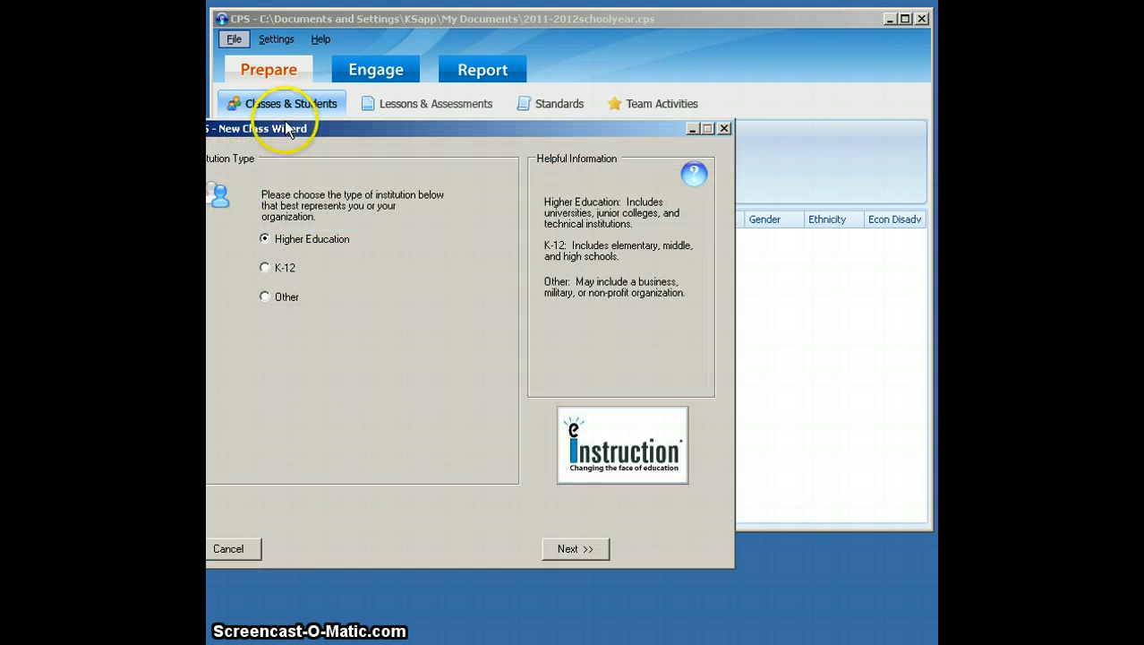
drag(301, 129, 361, 129)
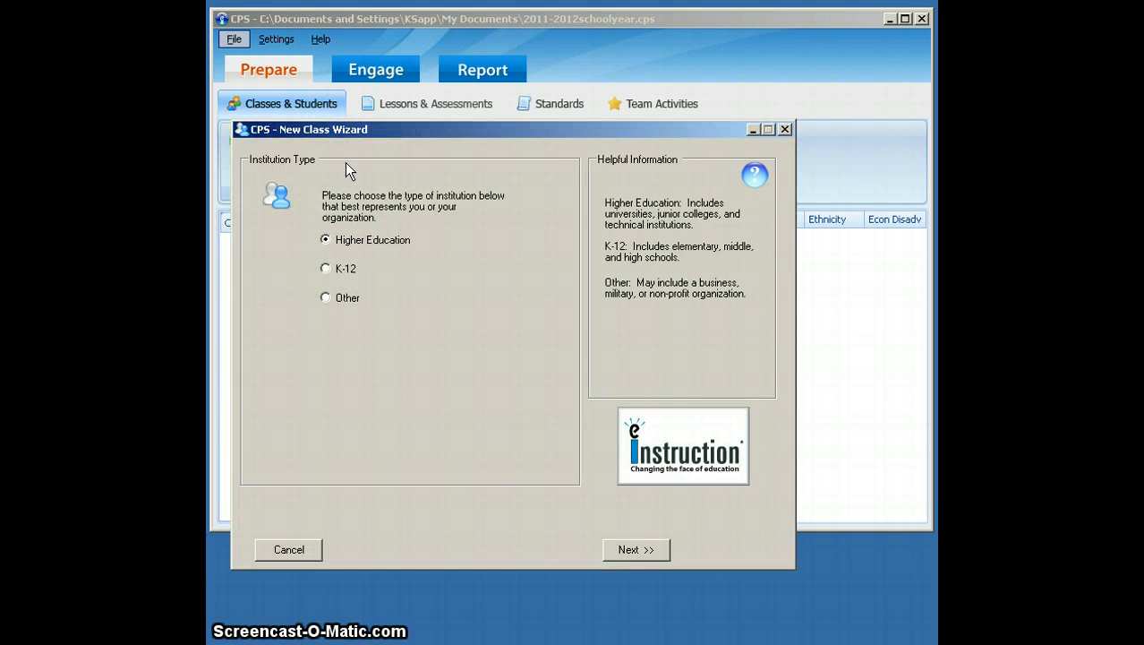
click(346, 185)
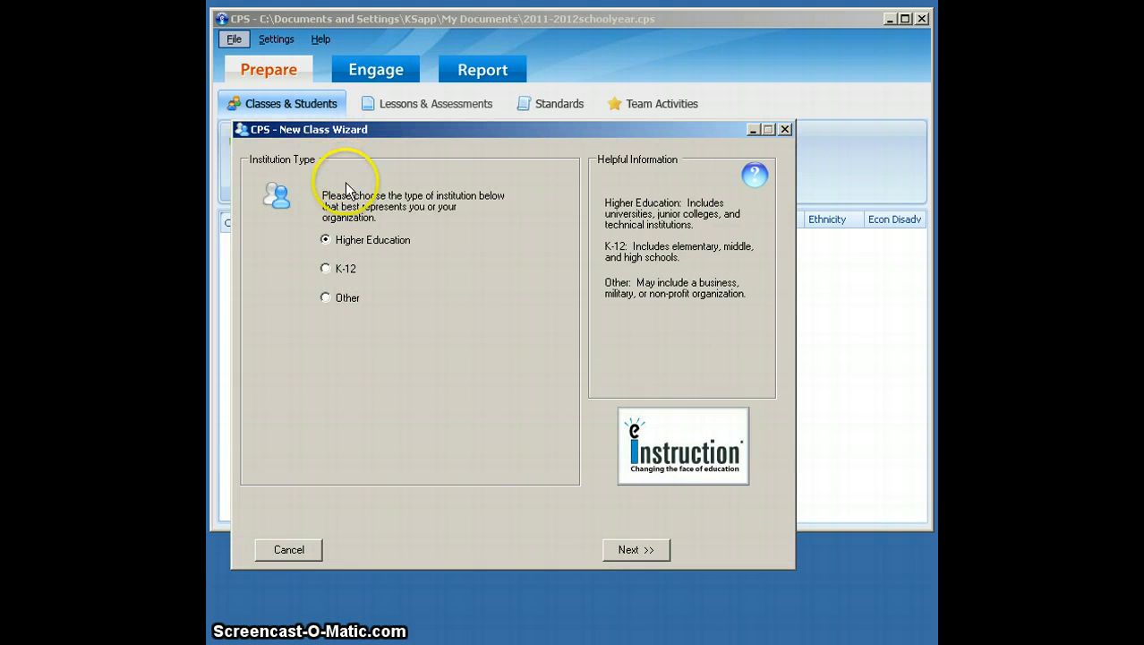
click(326, 271)
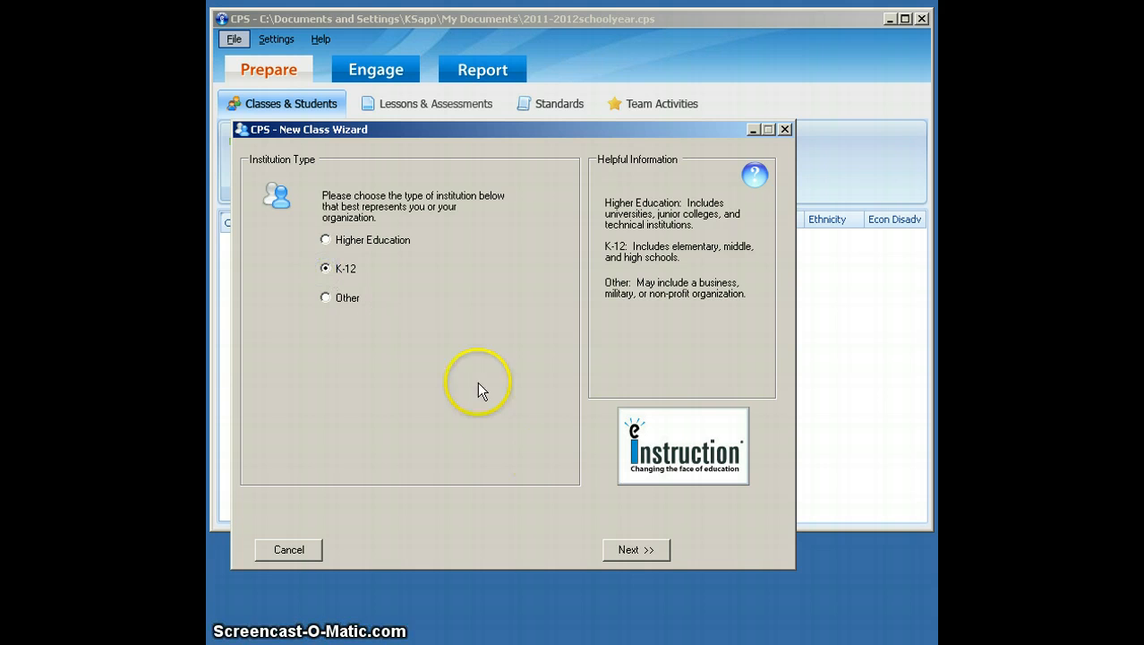
click(634, 549)
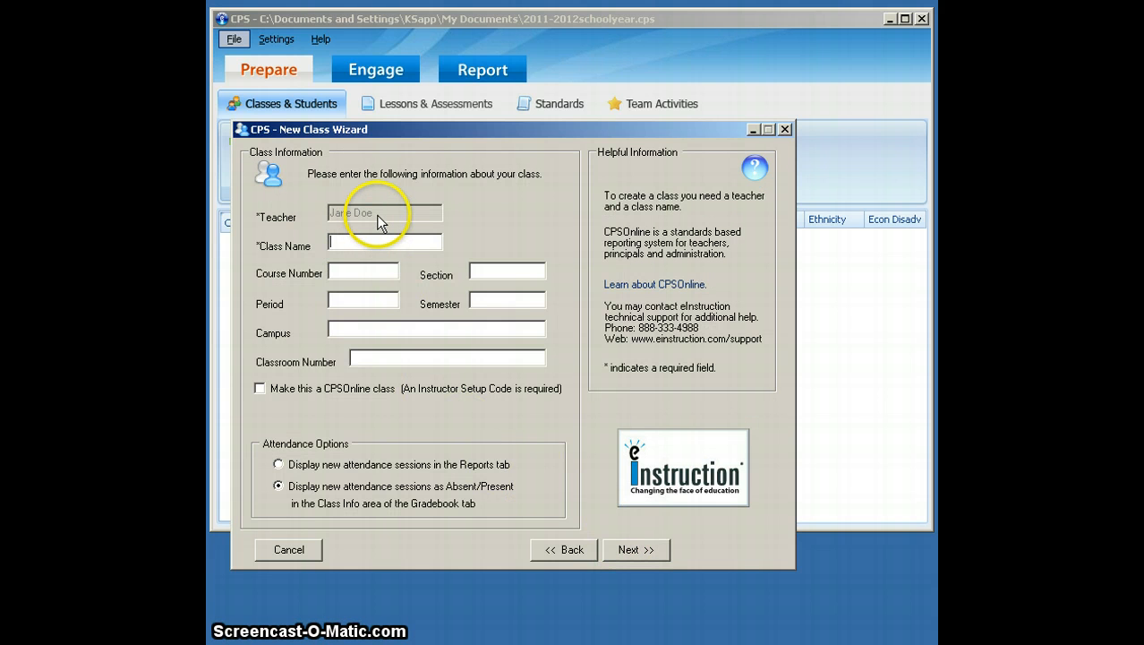
- Name the class First Block and complete the New Class Wizard to save it
click(377, 241)
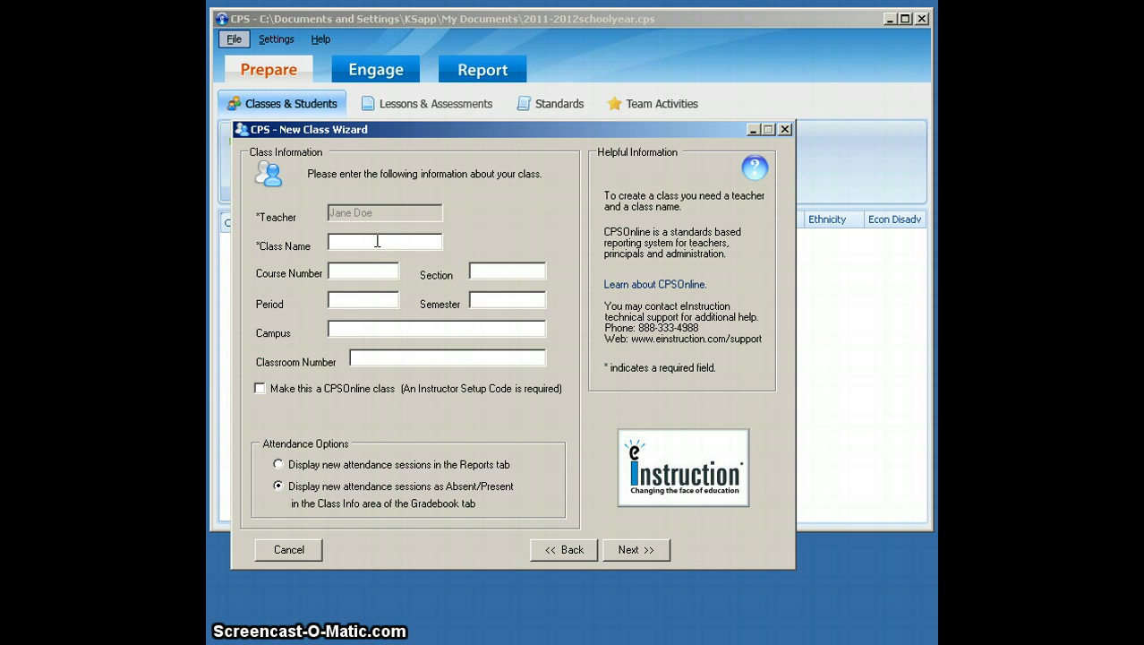
text(First Block)
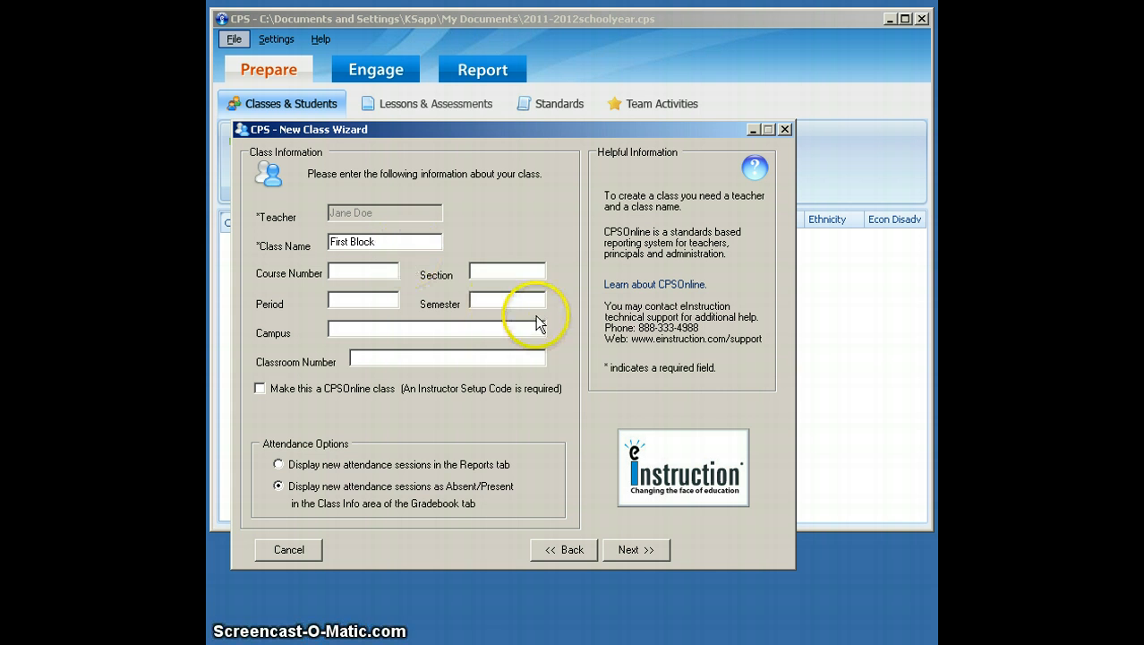
click(621, 550)
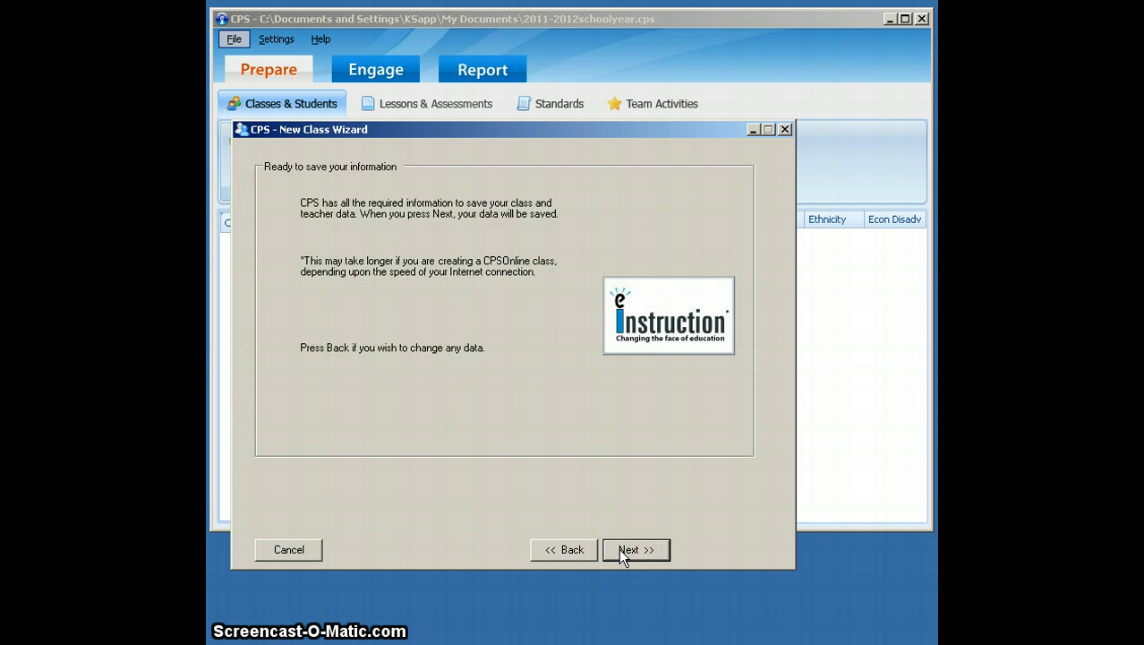
click(620, 550)
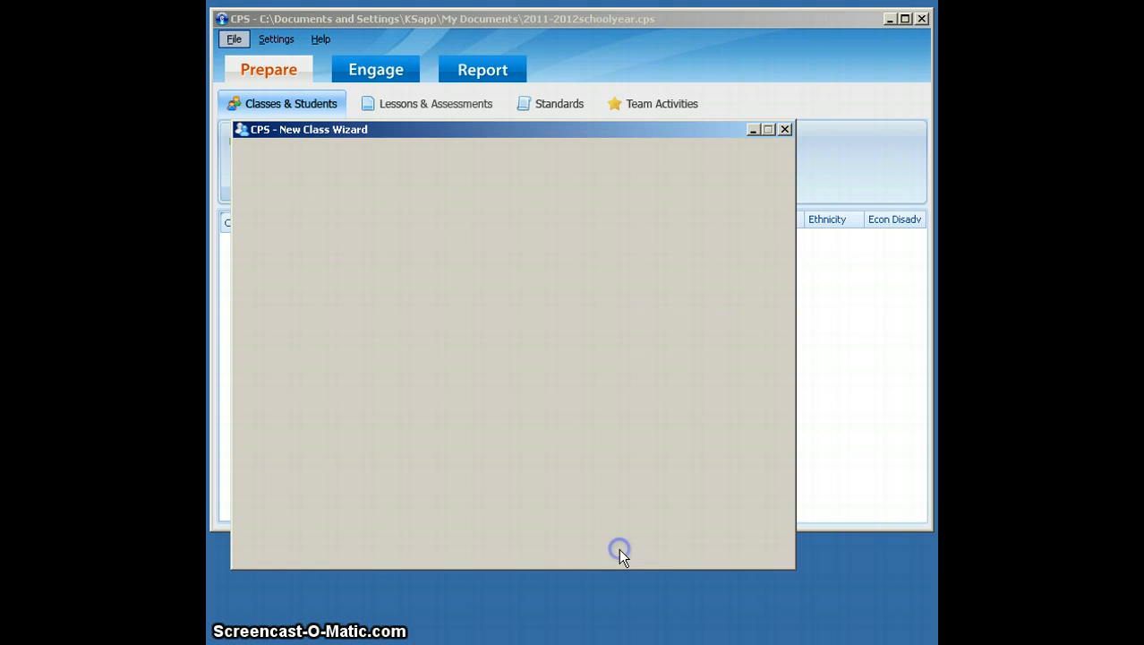
click(687, 551)
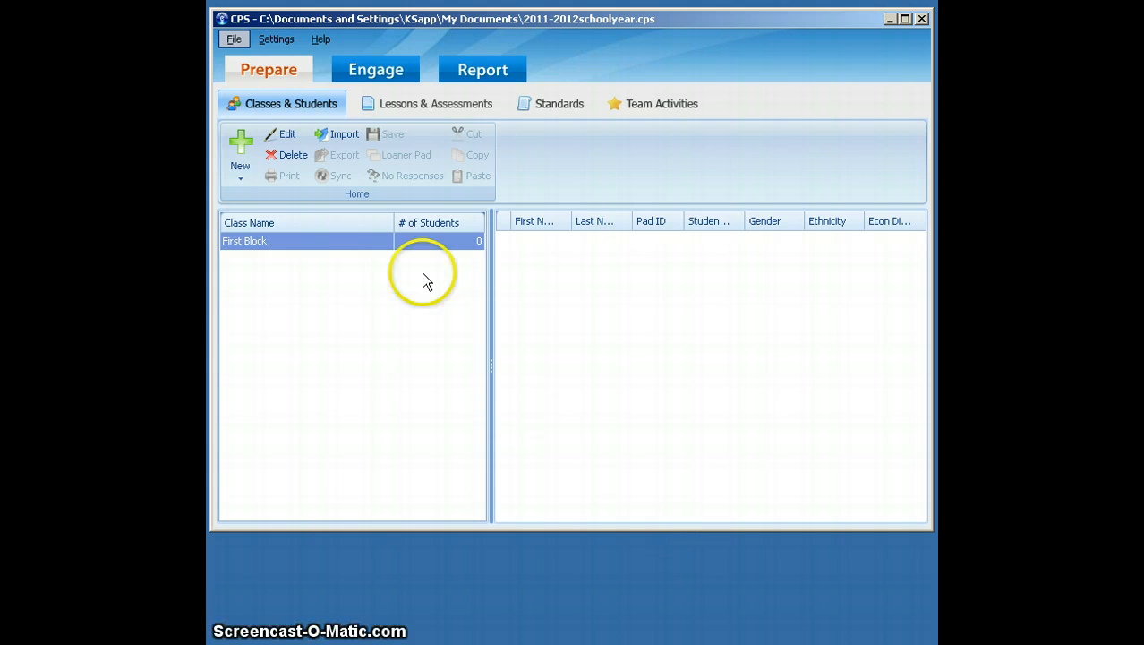
- Add a new student to the First Block class and enter the student's first and last name
click(377, 242)
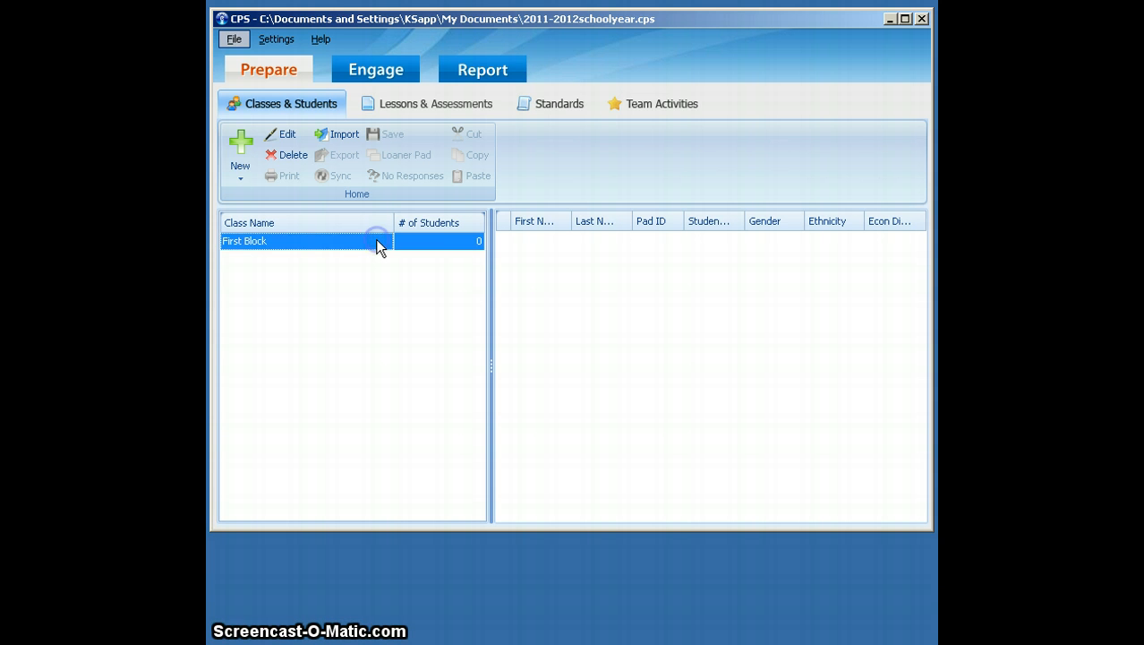
click(290, 249)
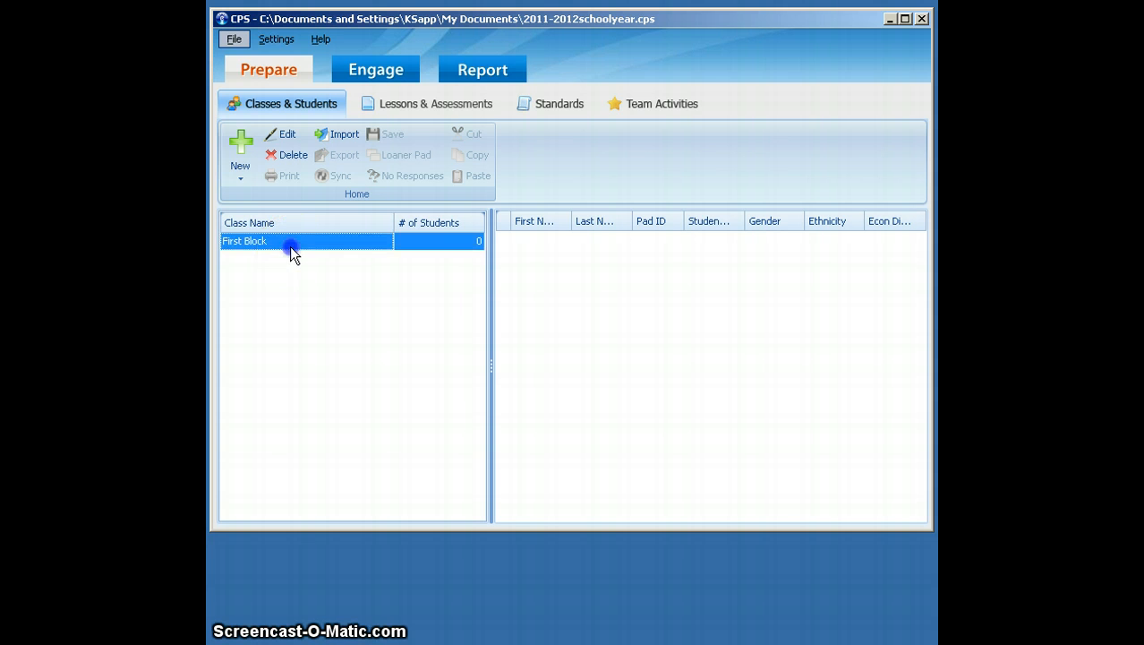
click(241, 181)
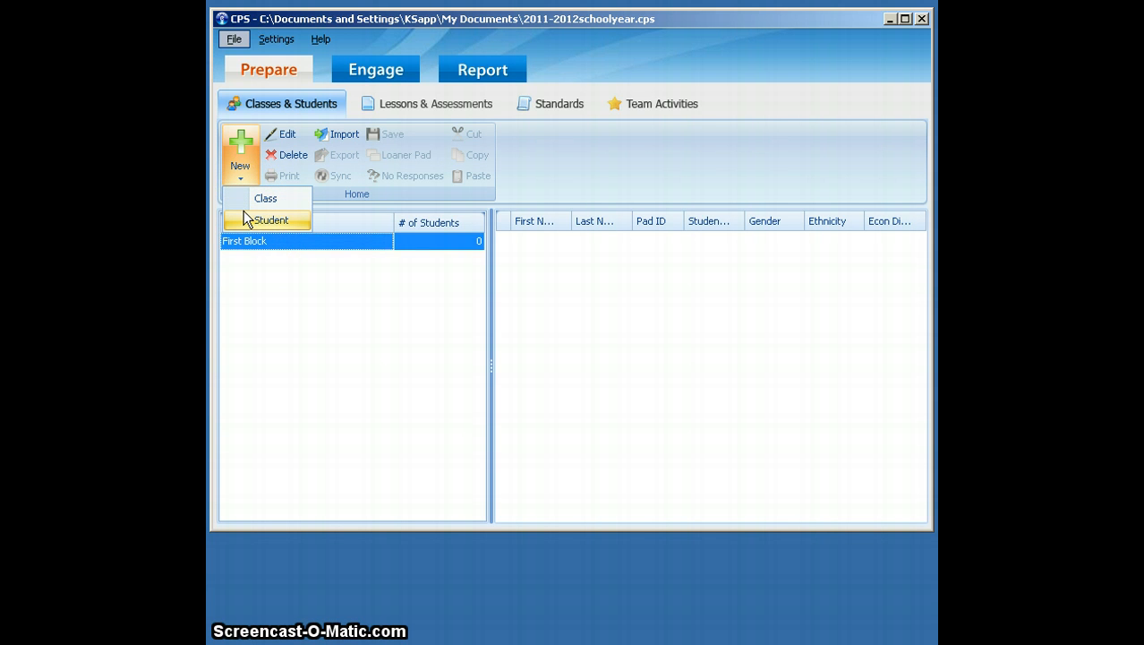
click(244, 215)
click(550, 245)
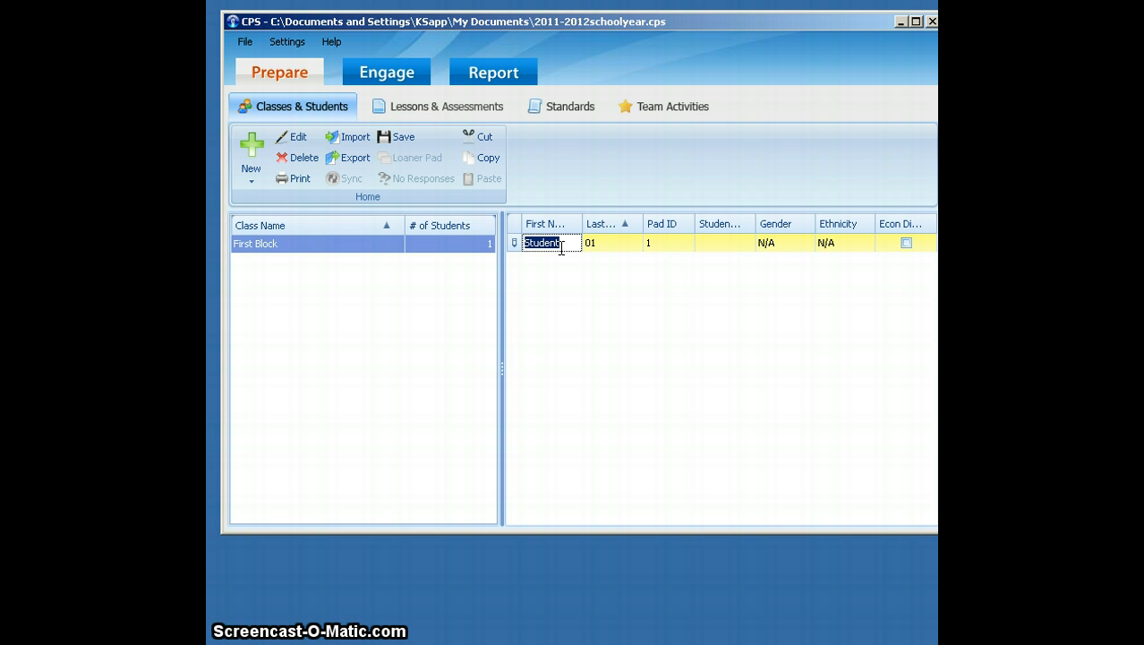
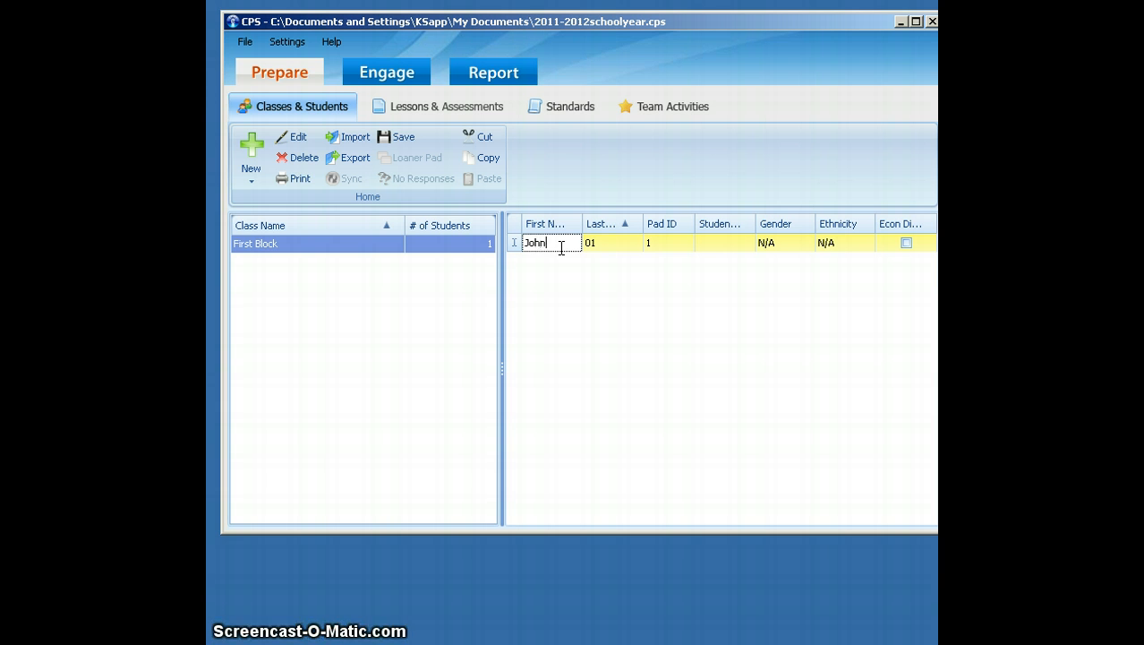
key(Tab)
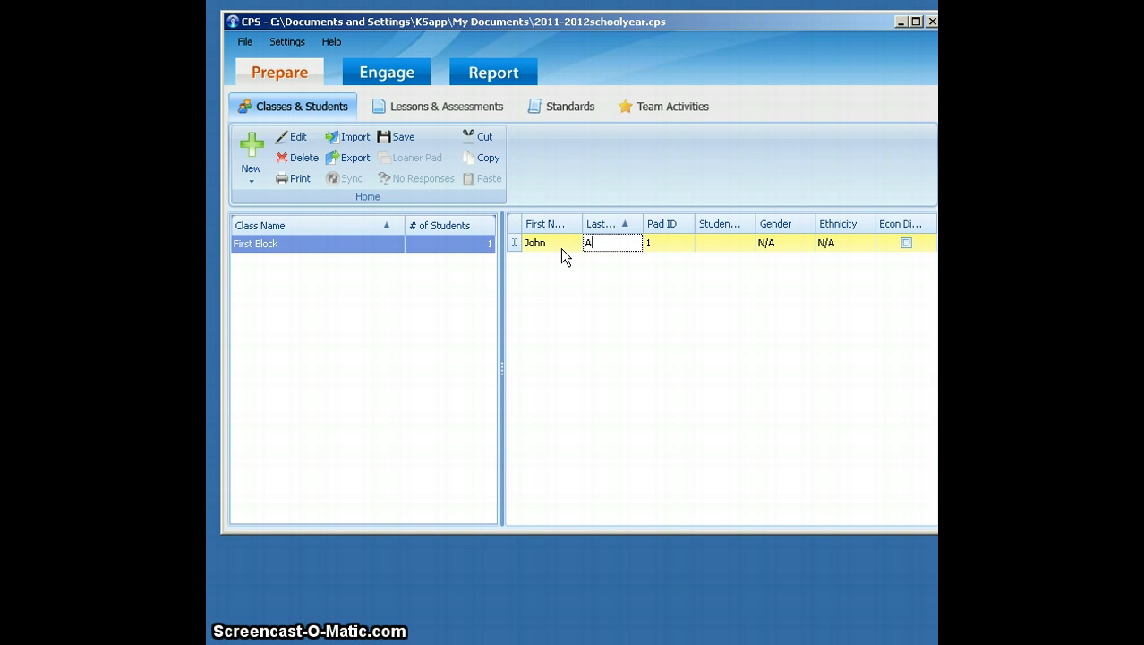
key(Tab)
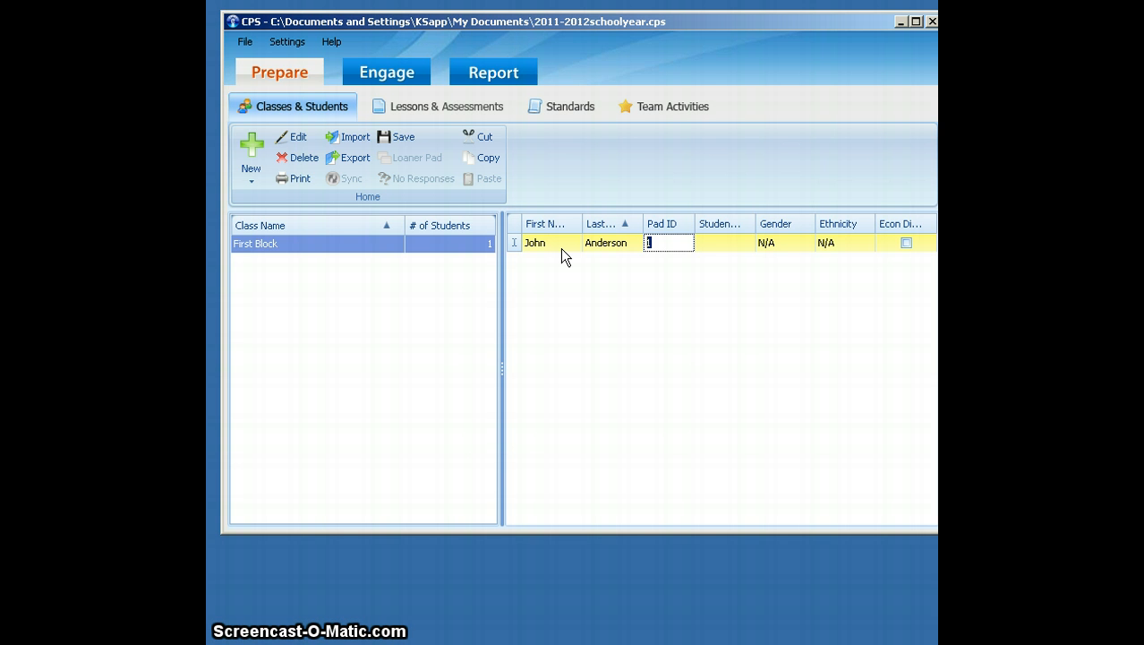
- Enter the first student's ID number, set gender to Male and ethnicity to Asian, and mark the student as economically disadvantaged
key(Tab)
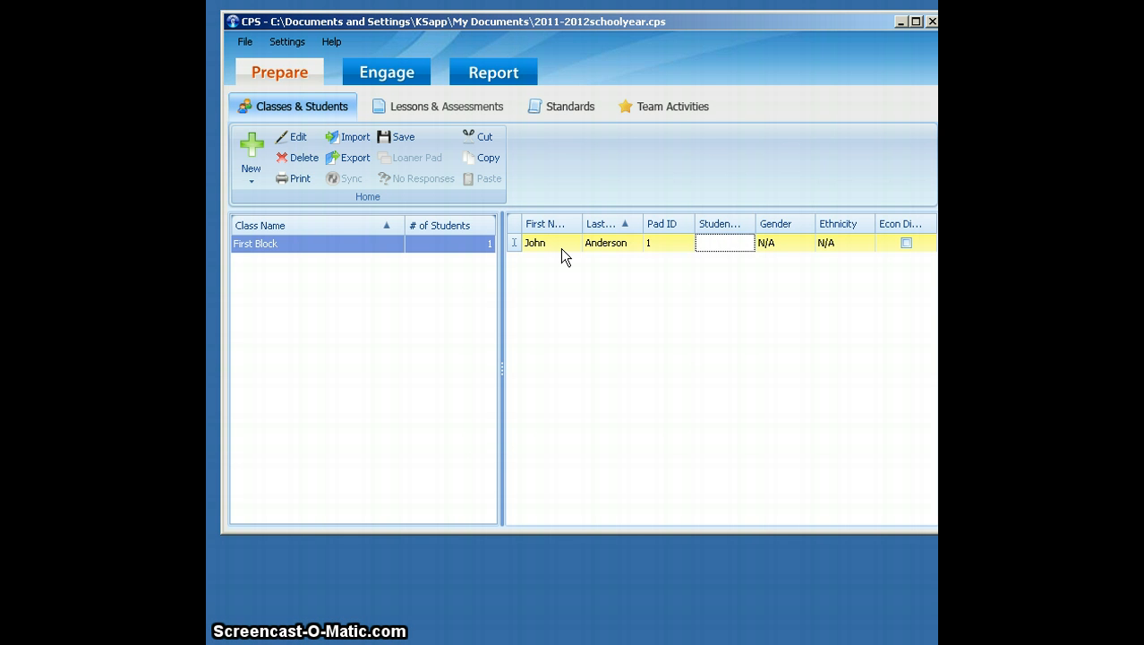
text(463)
click(808, 241)
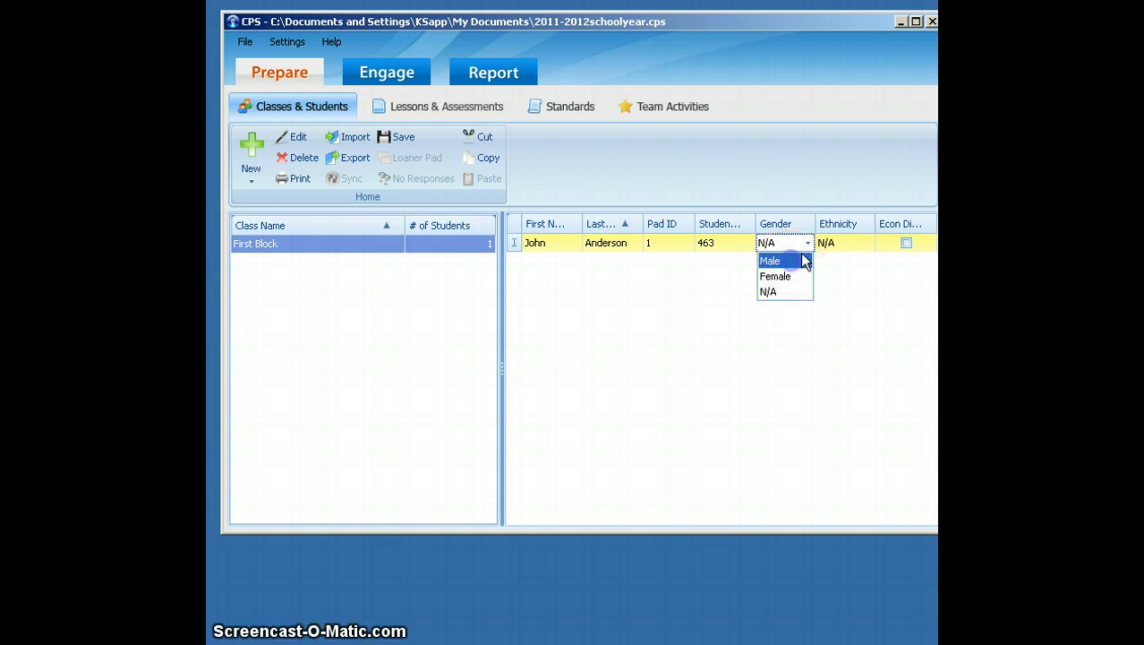
click(797, 260)
click(859, 244)
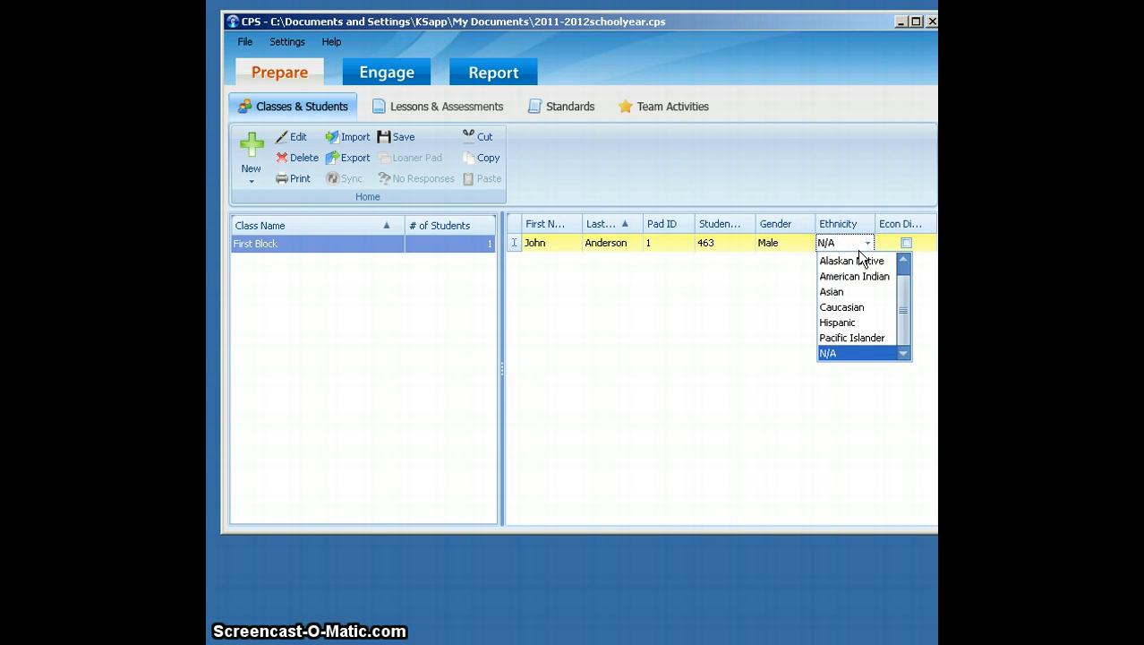
click(859, 293)
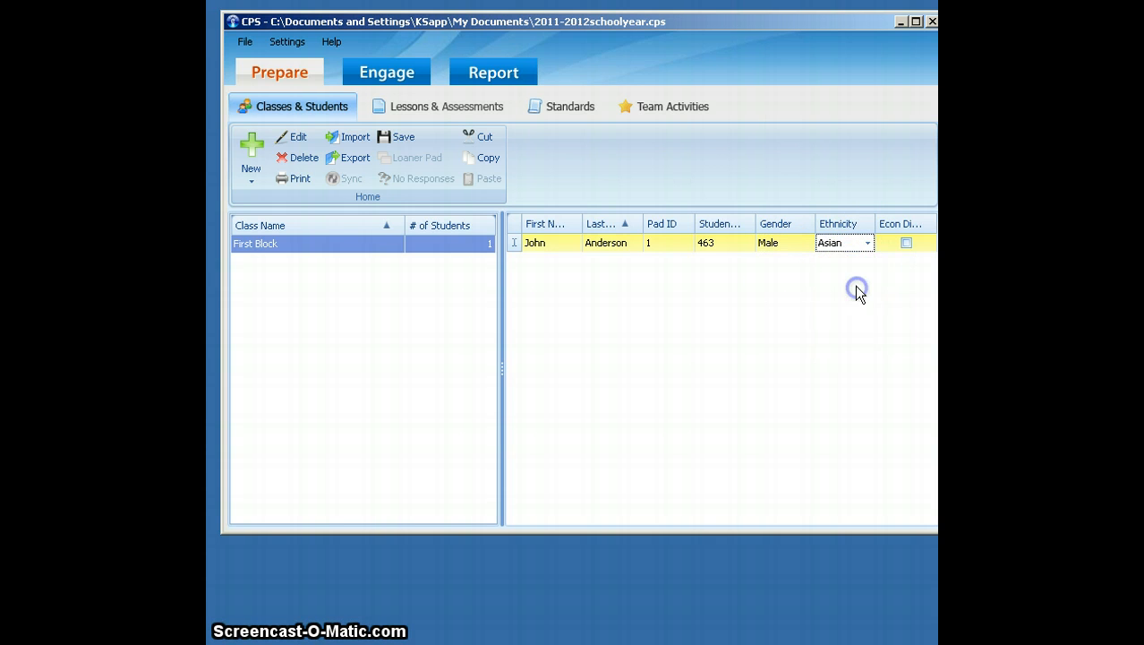
click(905, 244)
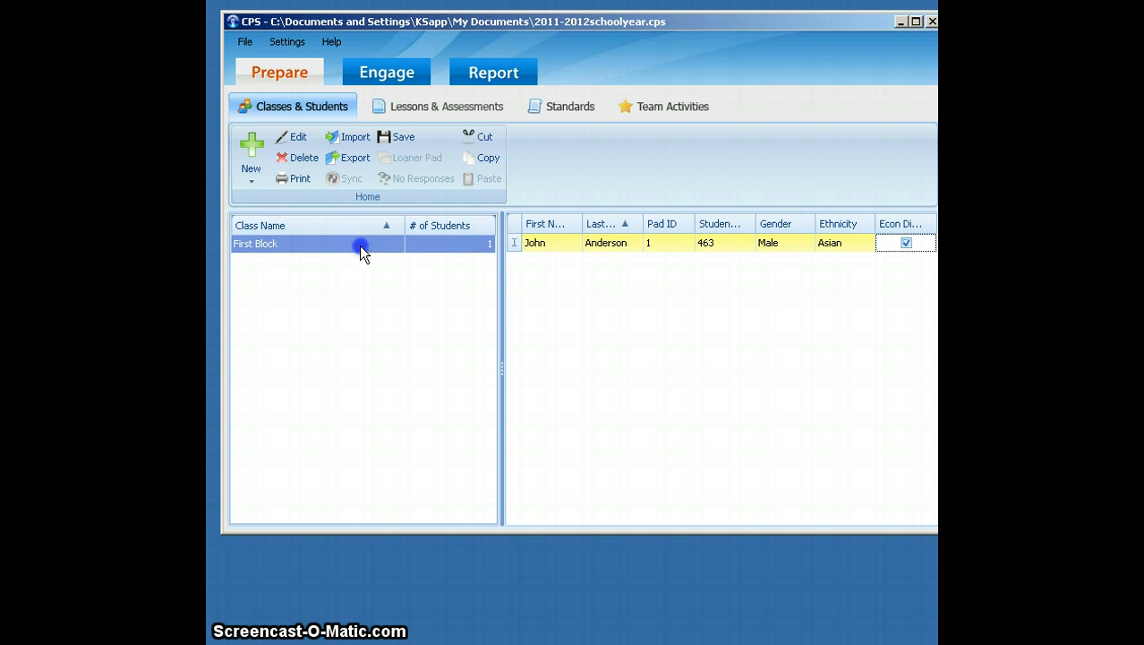
- Add a second student to the First Block class and fill in the first and last name
click(255, 181)
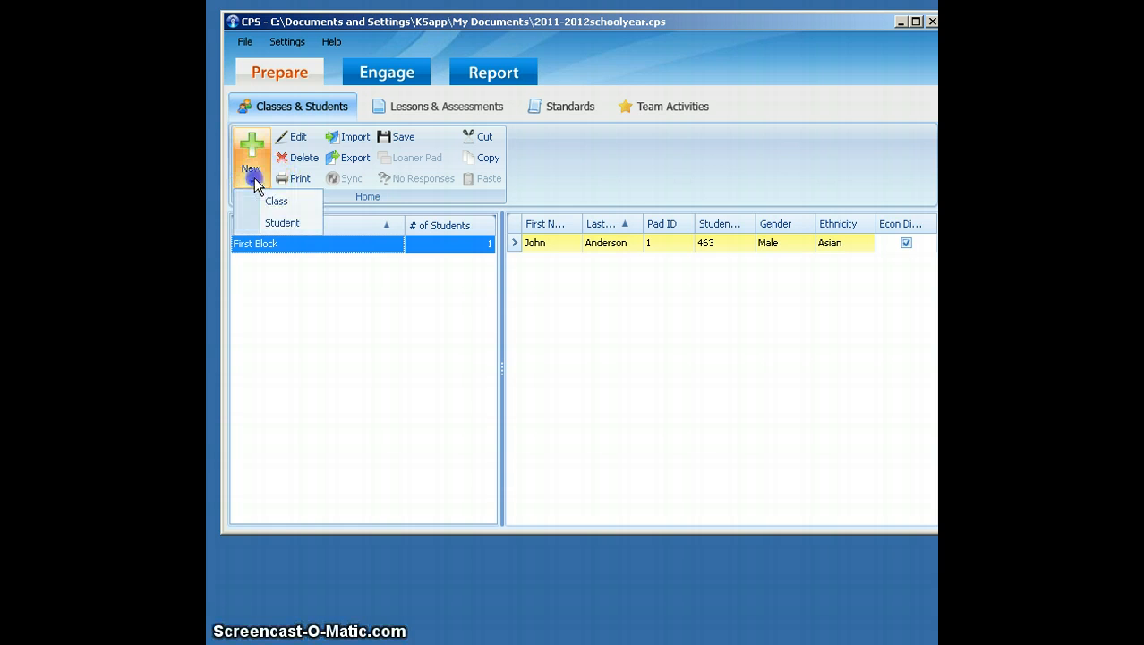
click(265, 222)
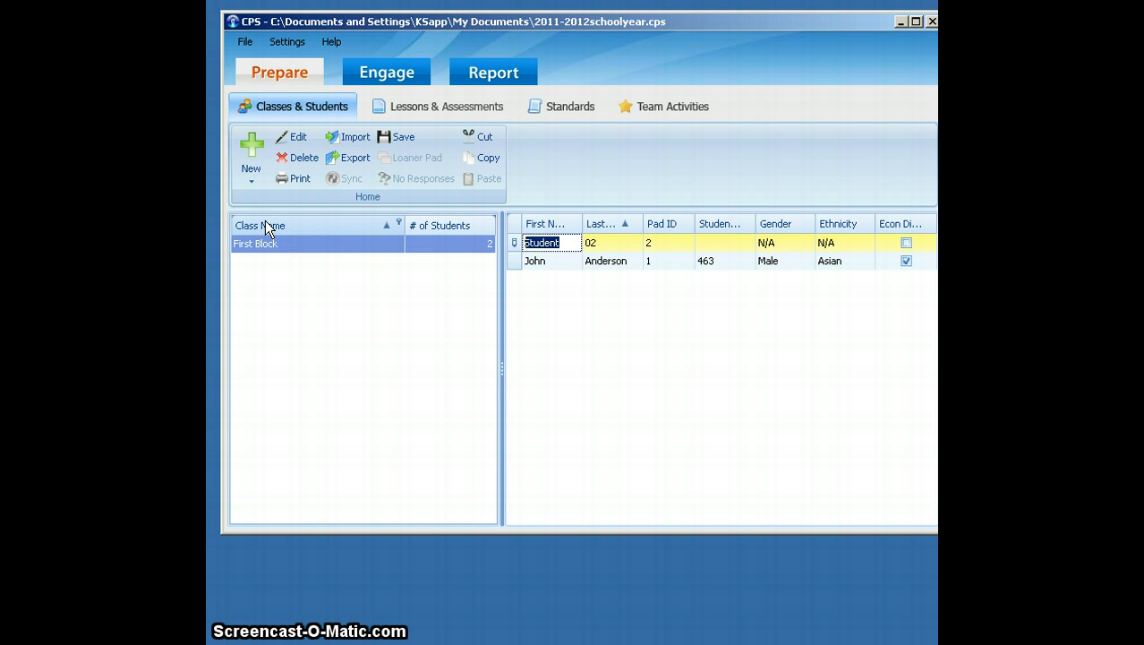
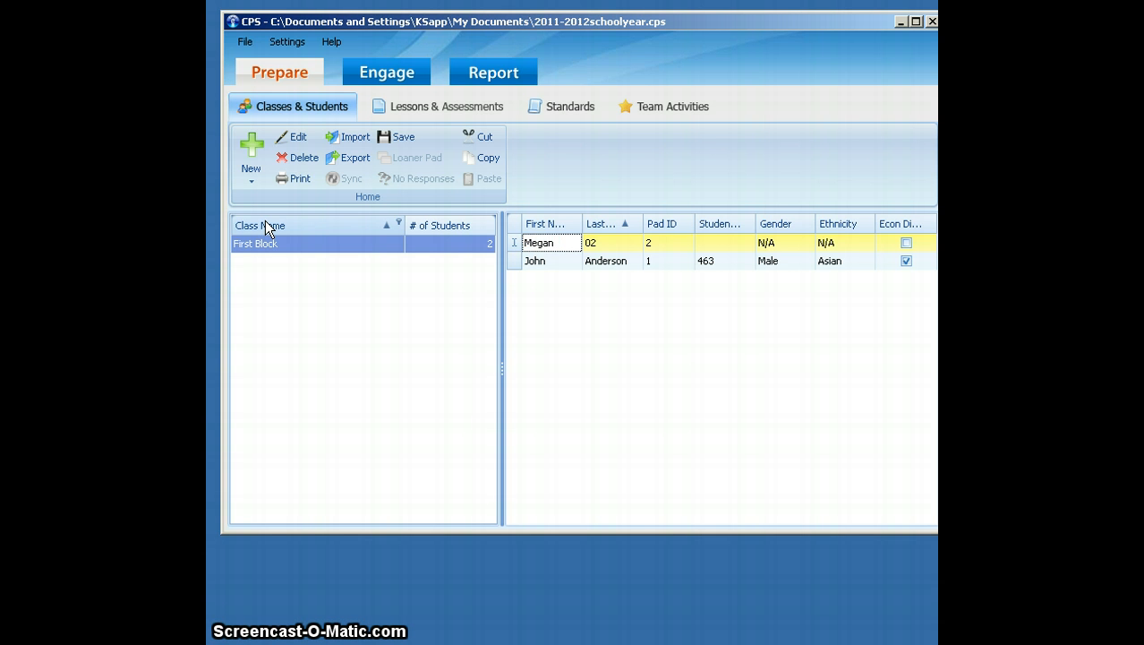
key(Tab)
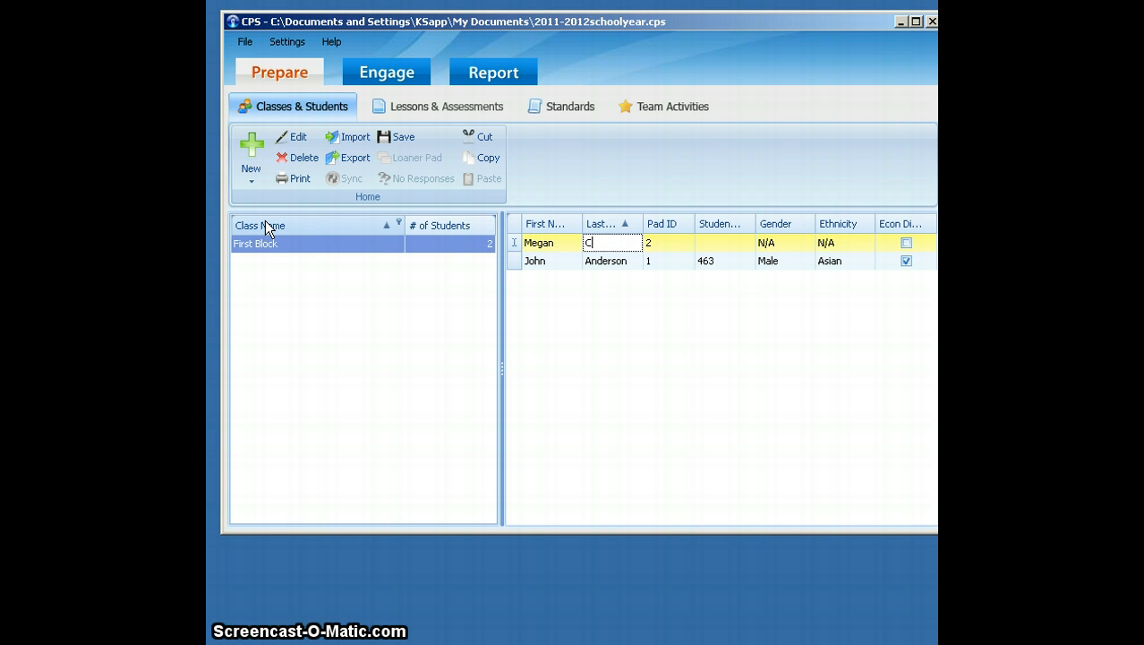
key(Tab)
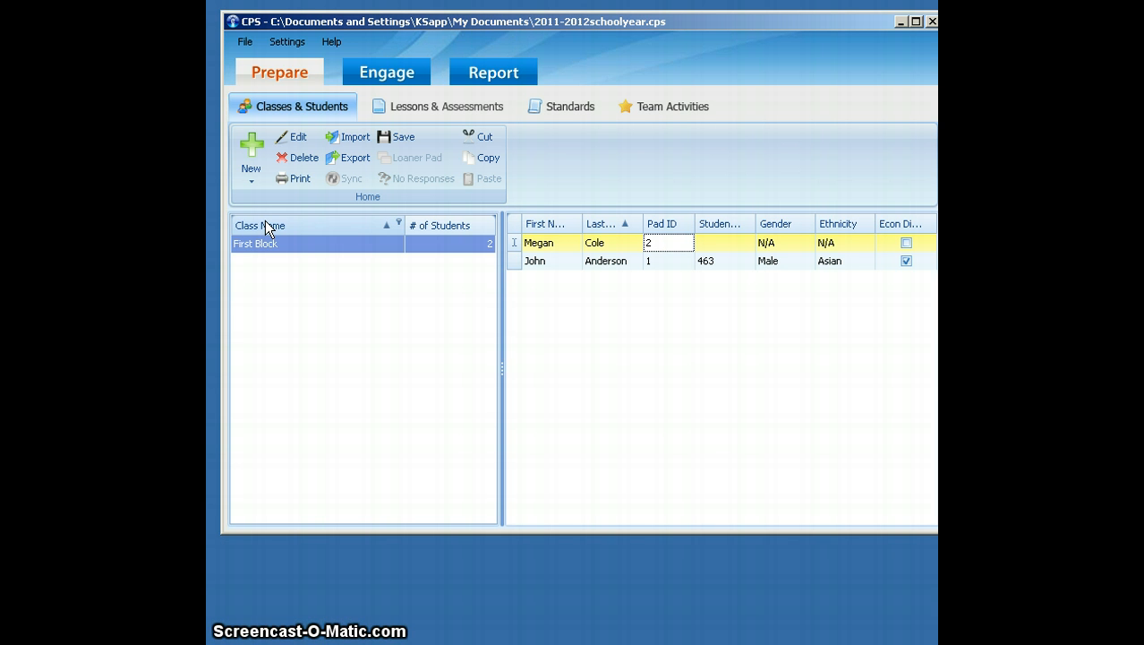
- Add a third student to the First Block class and fill in the student's first and last name
click(266, 237)
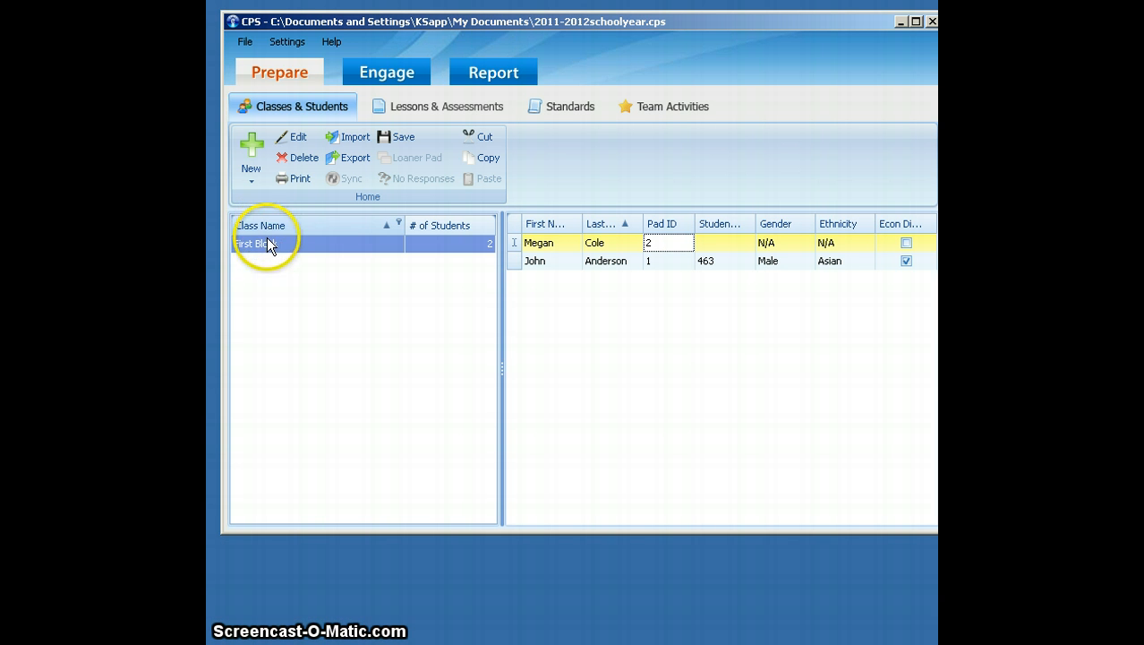
click(256, 186)
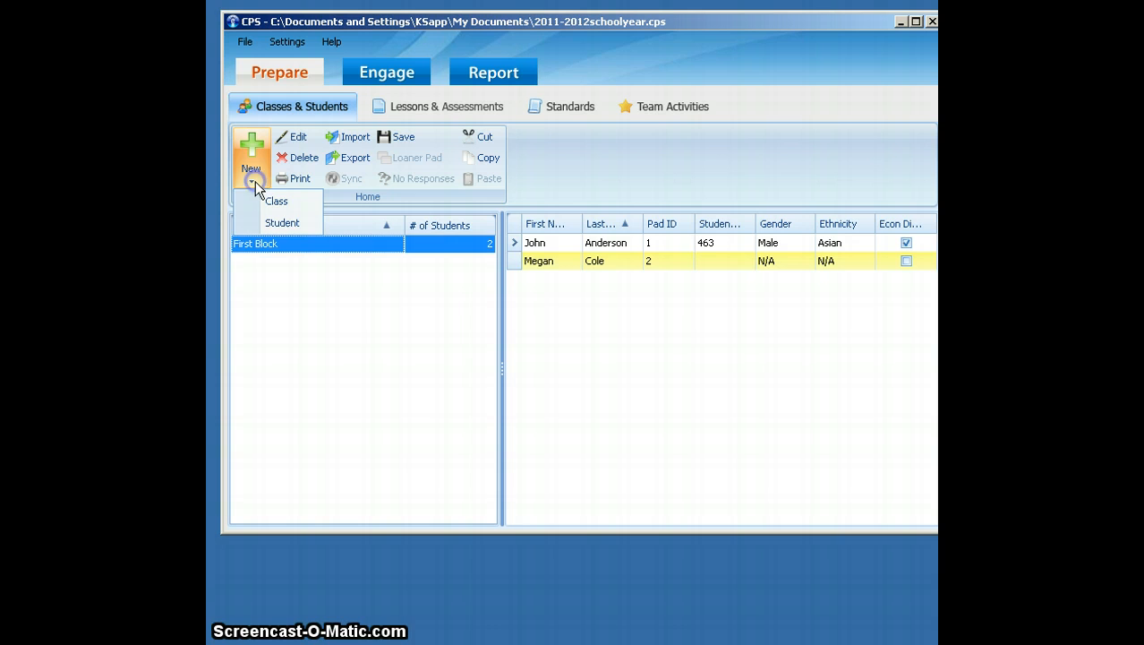
click(266, 226)
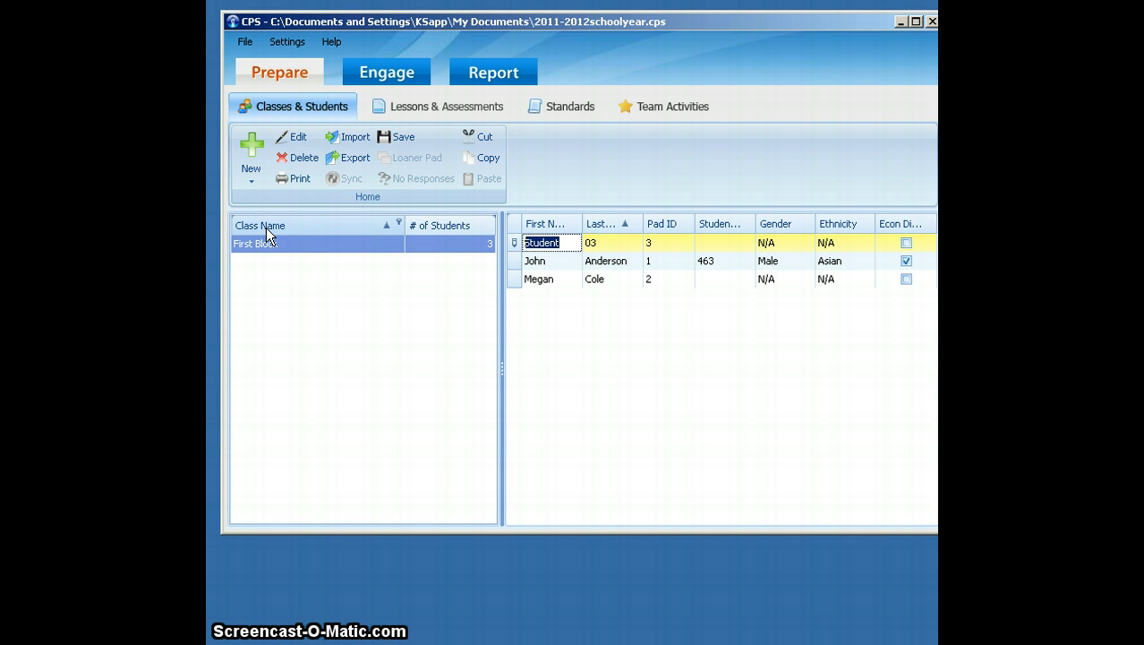
key(Tab)
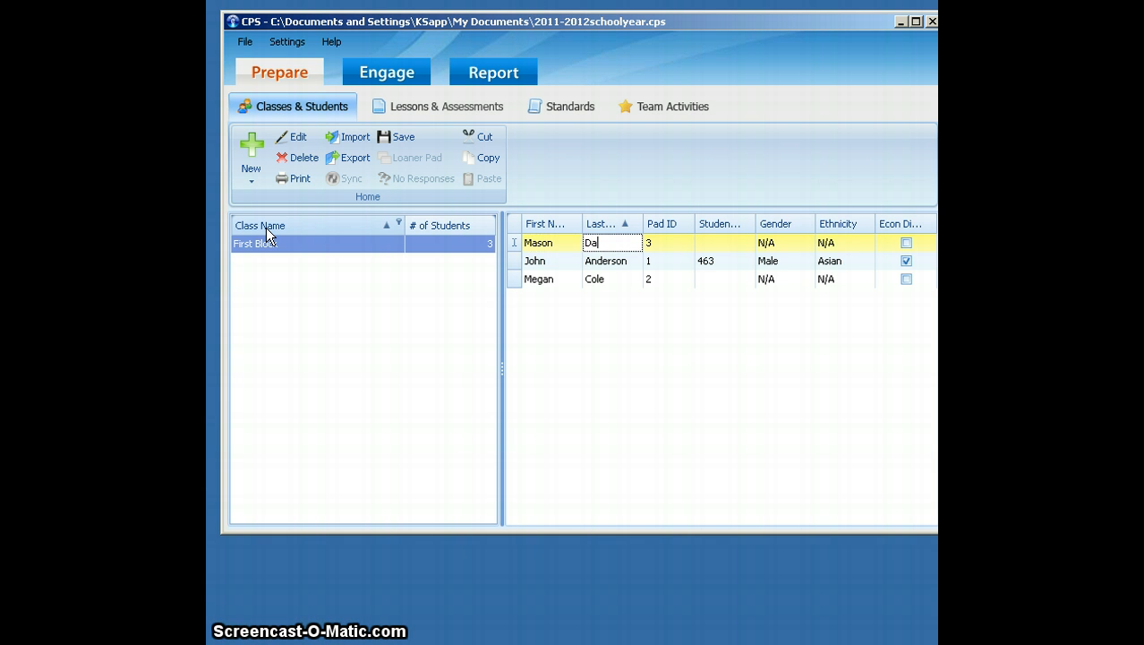
key(Tab)
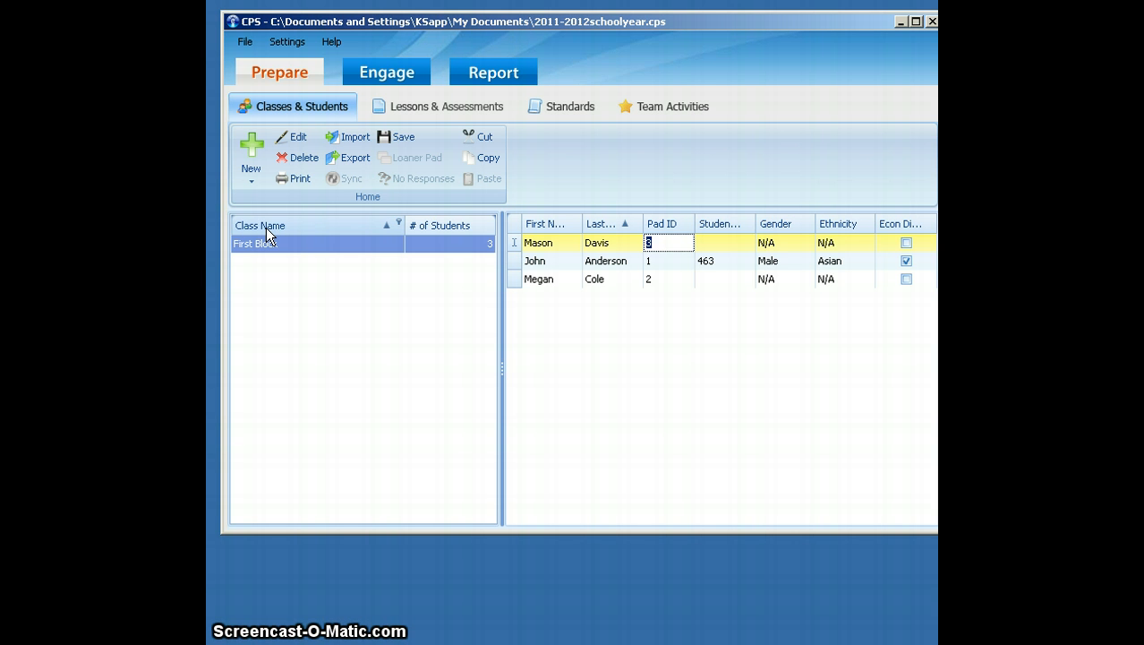
key(Return)
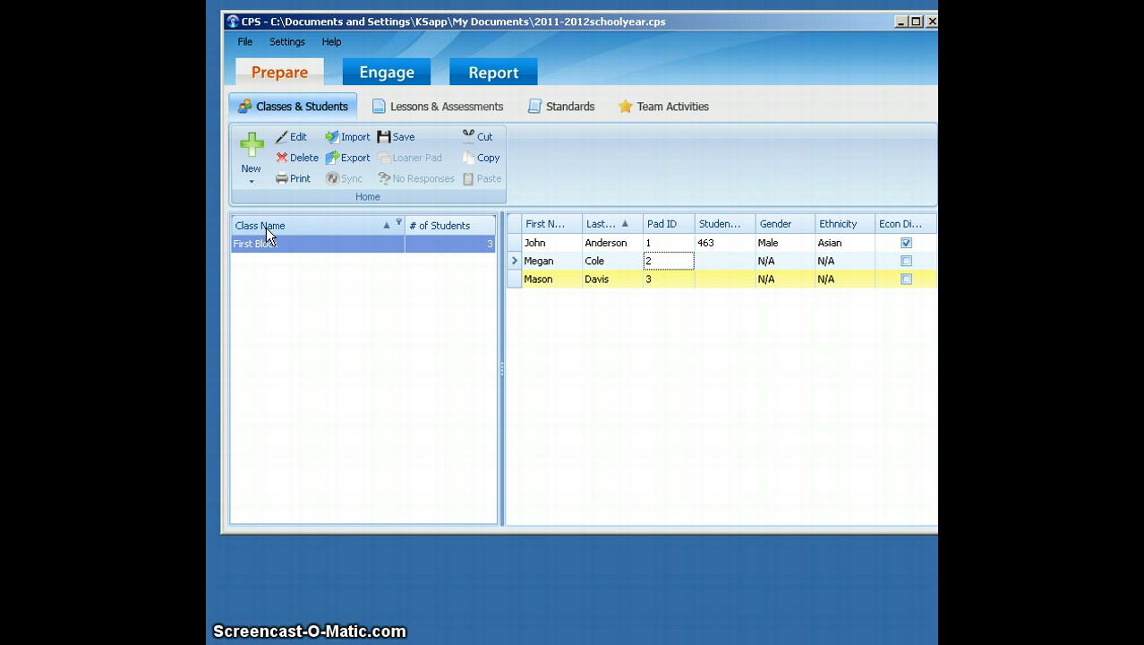
- Add a fourth student to the First Block class and fill in the student's first and last name
key(Return)
key(Return)
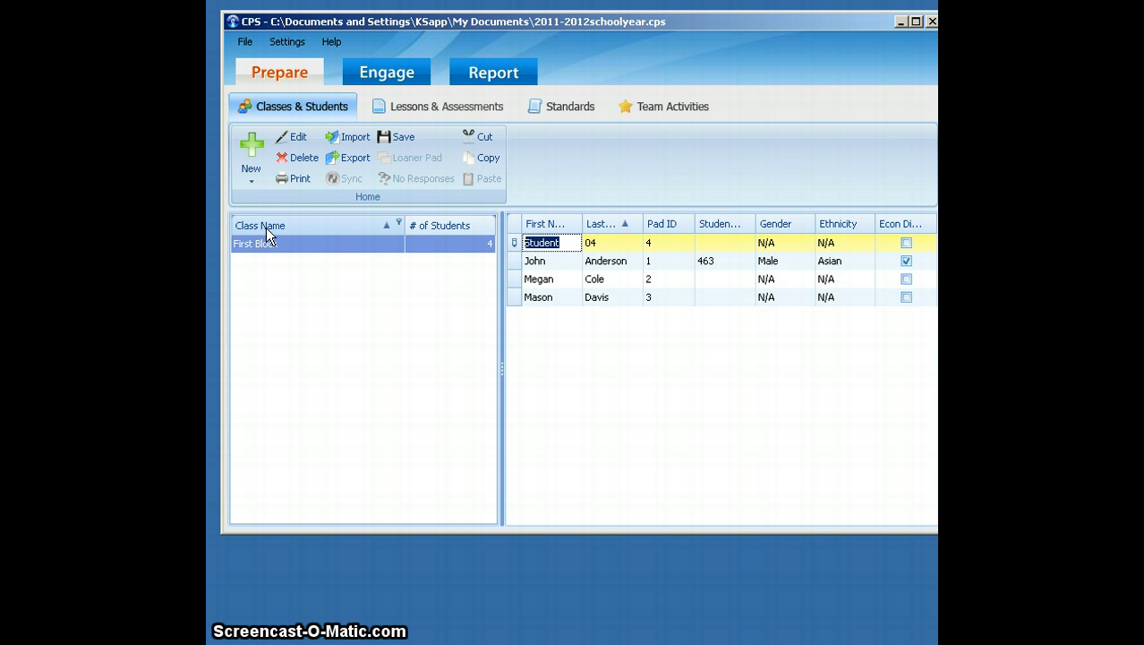
key(Tab)
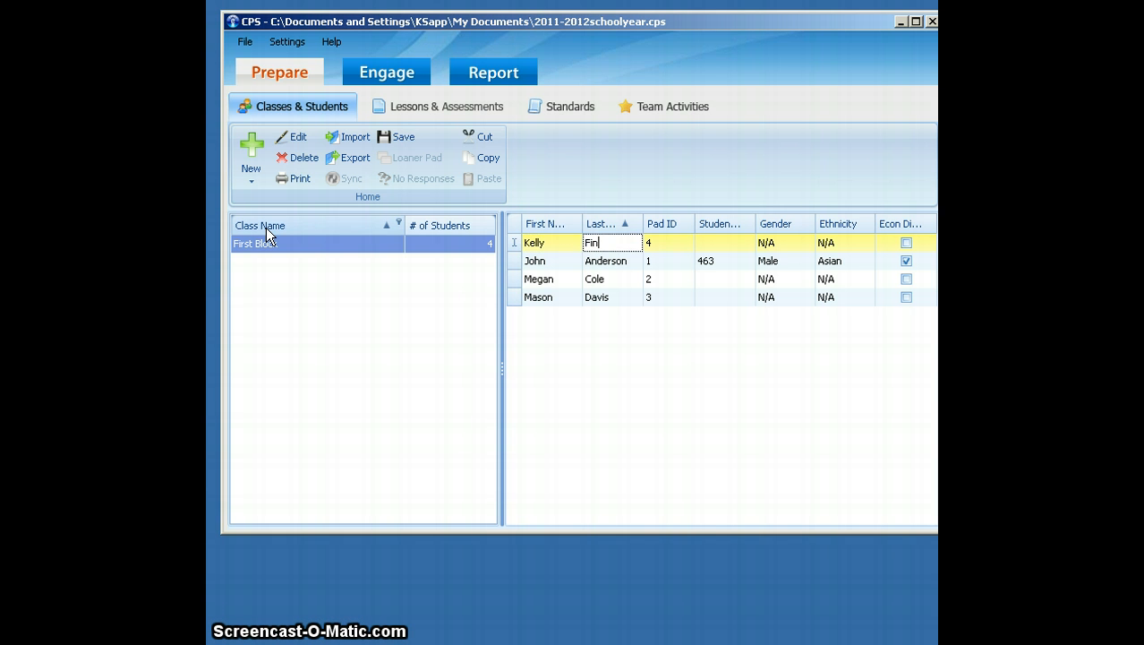
key(Tab)
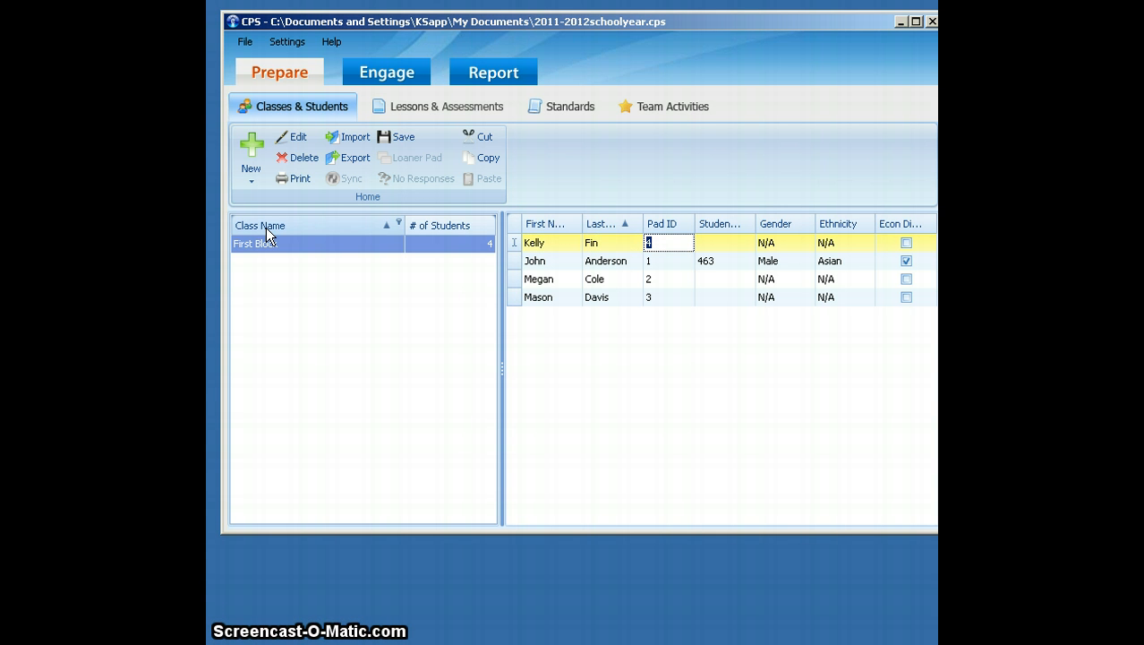
key(Return)
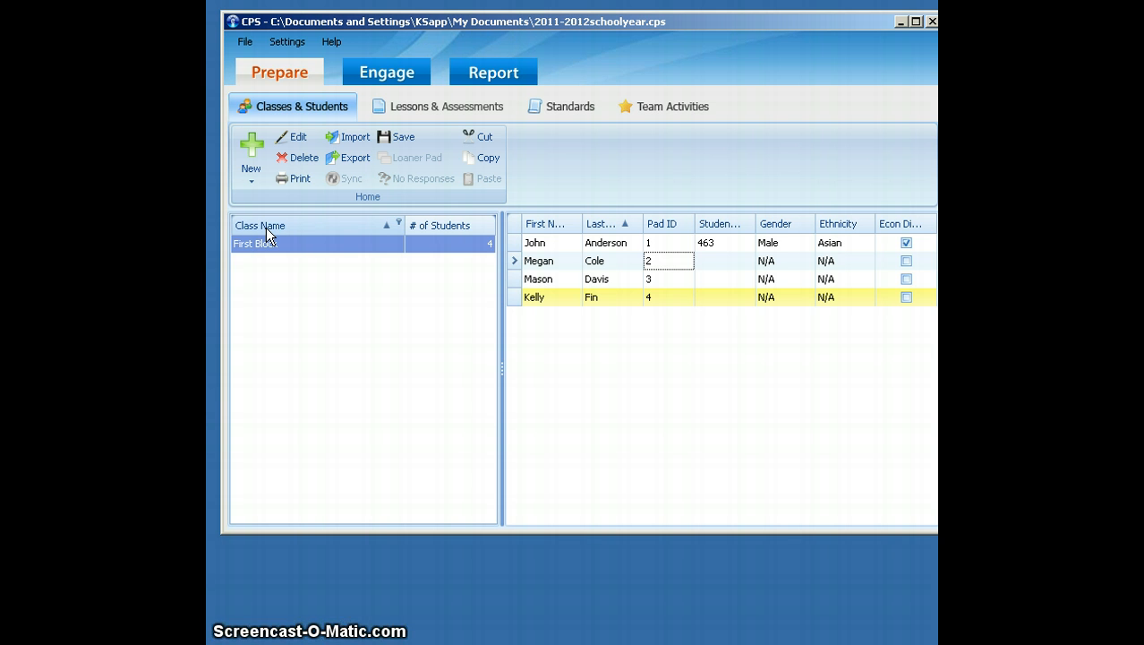
- Add a fifth student to the First Block class and fill in the student's first and last name
key(Return)
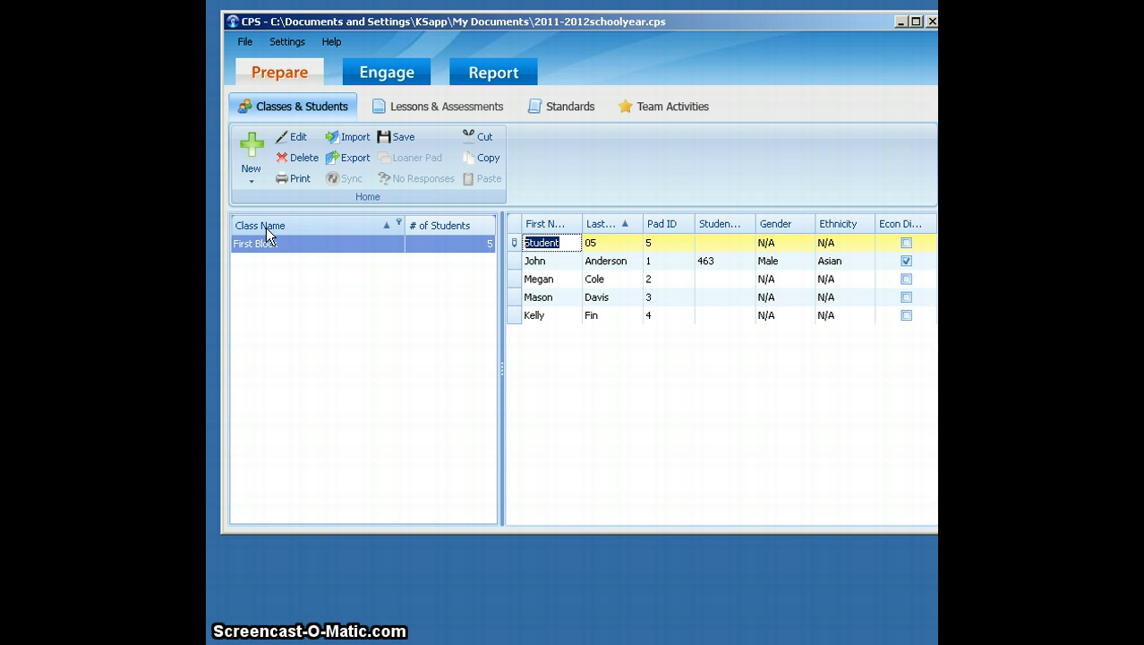
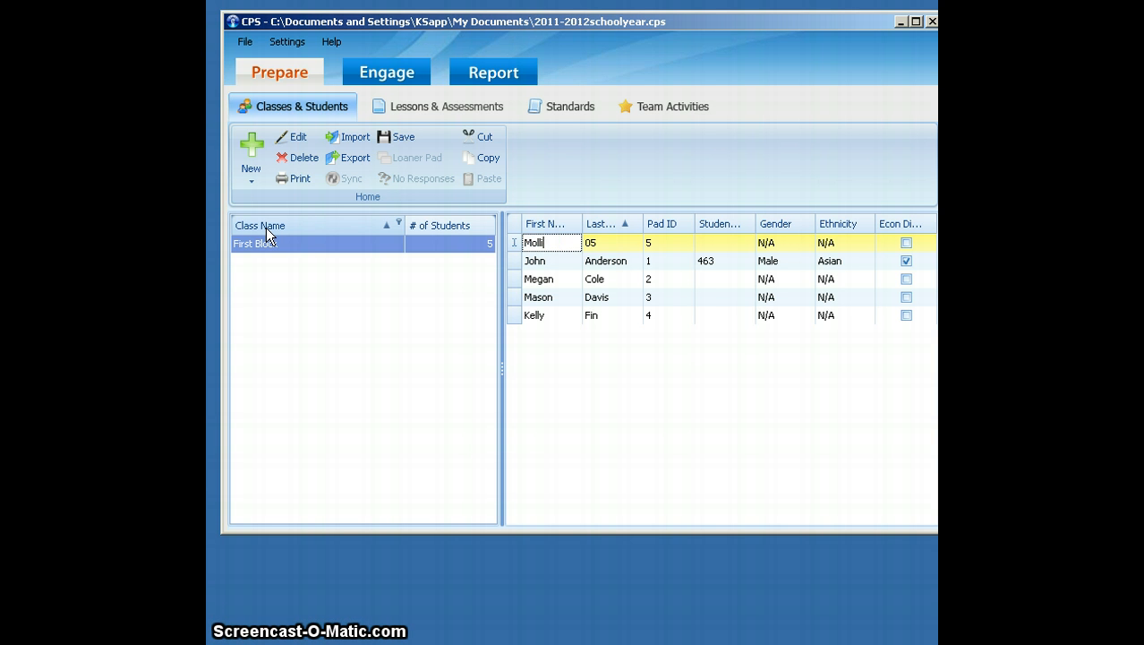
key(Tab)
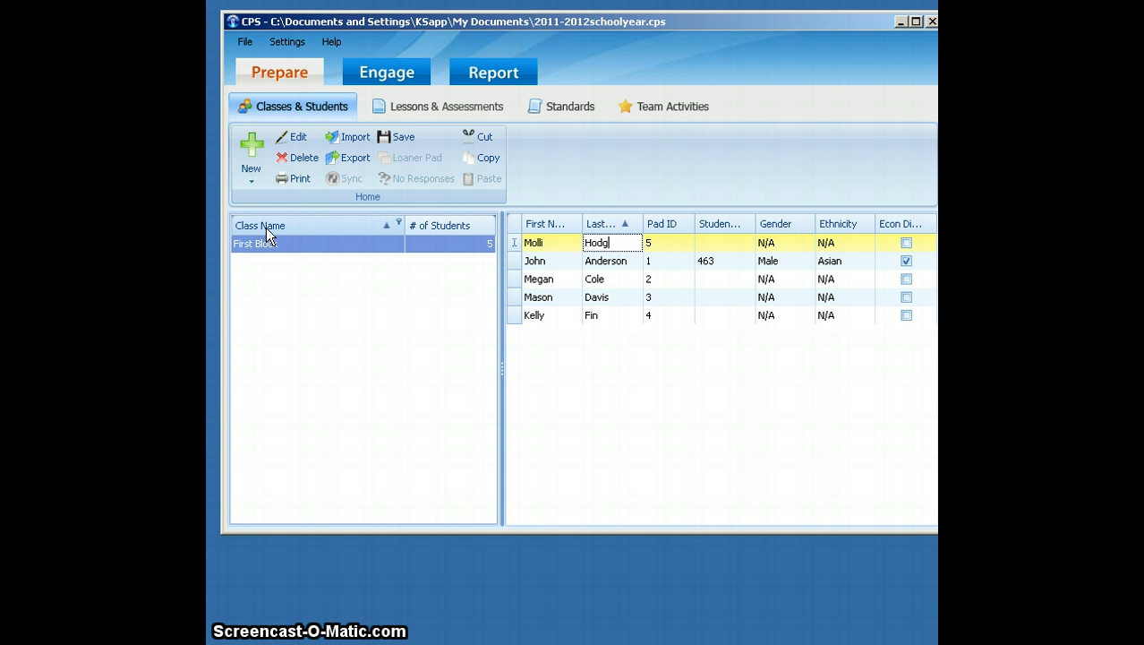
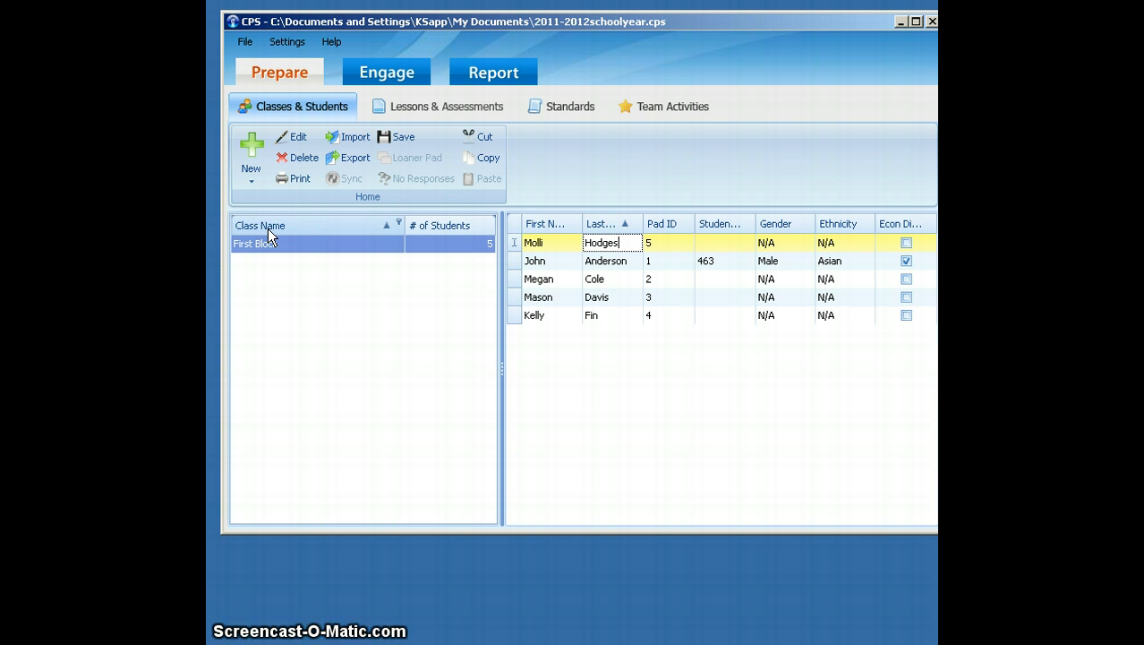
key(Return)
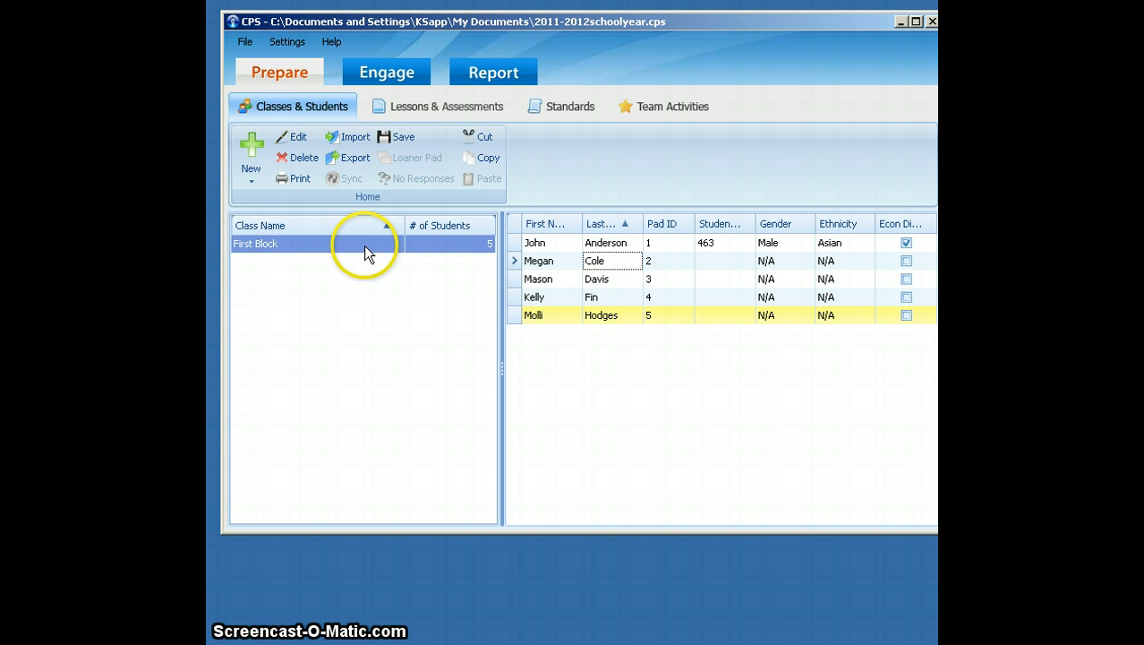
click(349, 317)
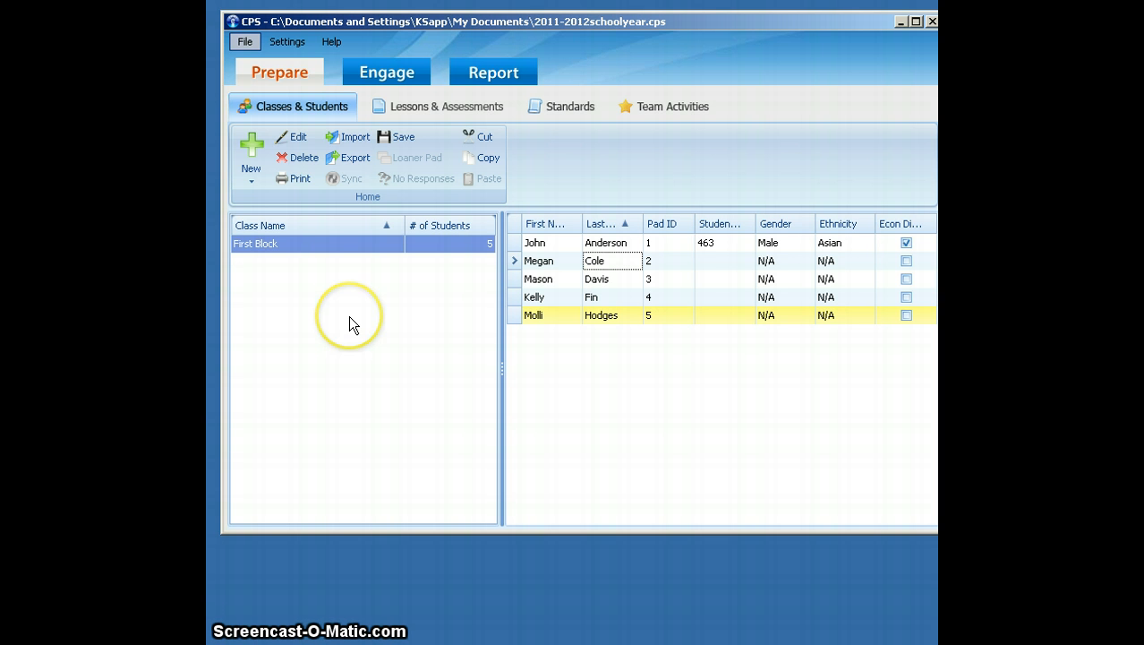
- Start creating another class in the New Class Wizard with K-12 as the institution type
click(247, 181)
click(251, 200)
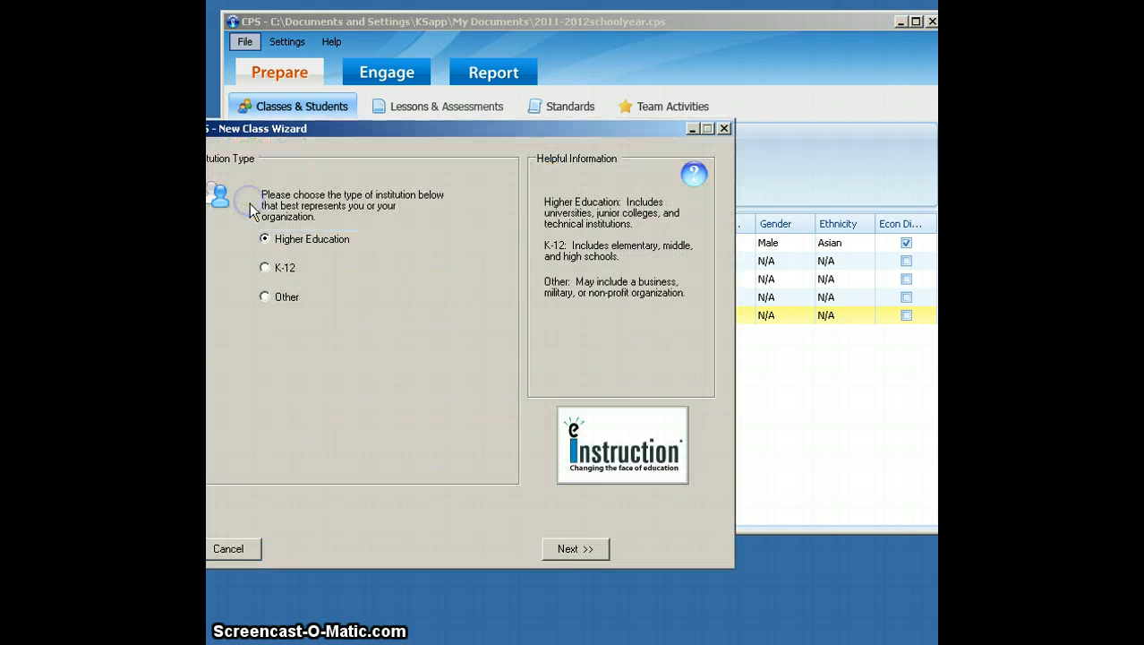
drag(322, 126, 373, 129)
click(315, 268)
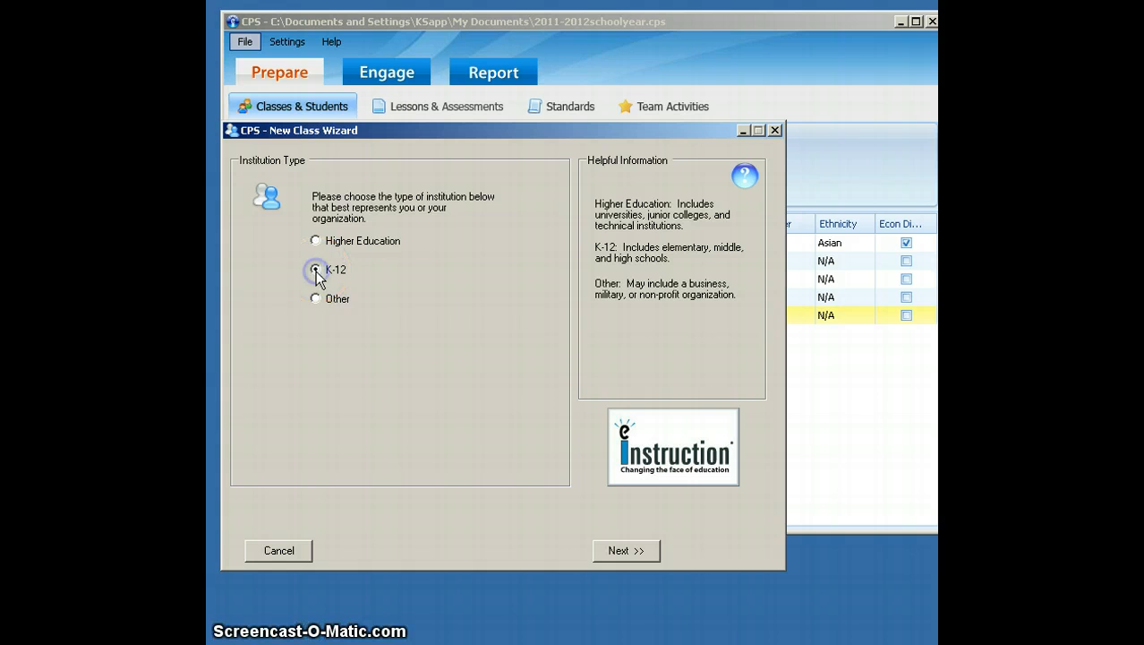
click(618, 549)
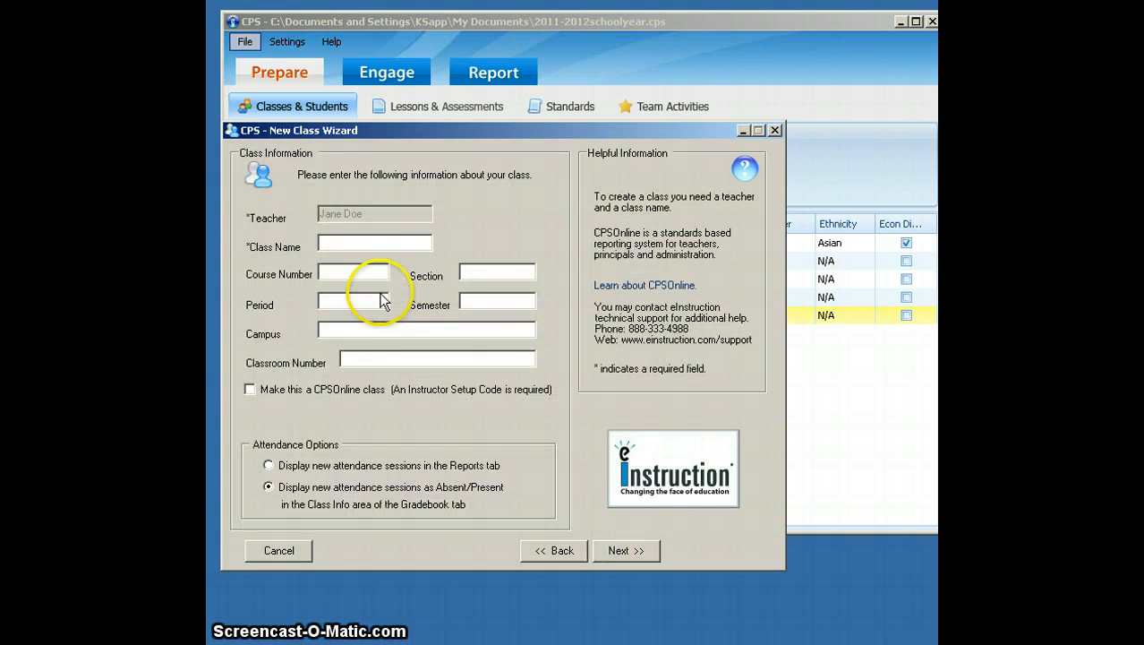
- Name the class Second Block and complete the New Class Wizard without making another class
text(Se)
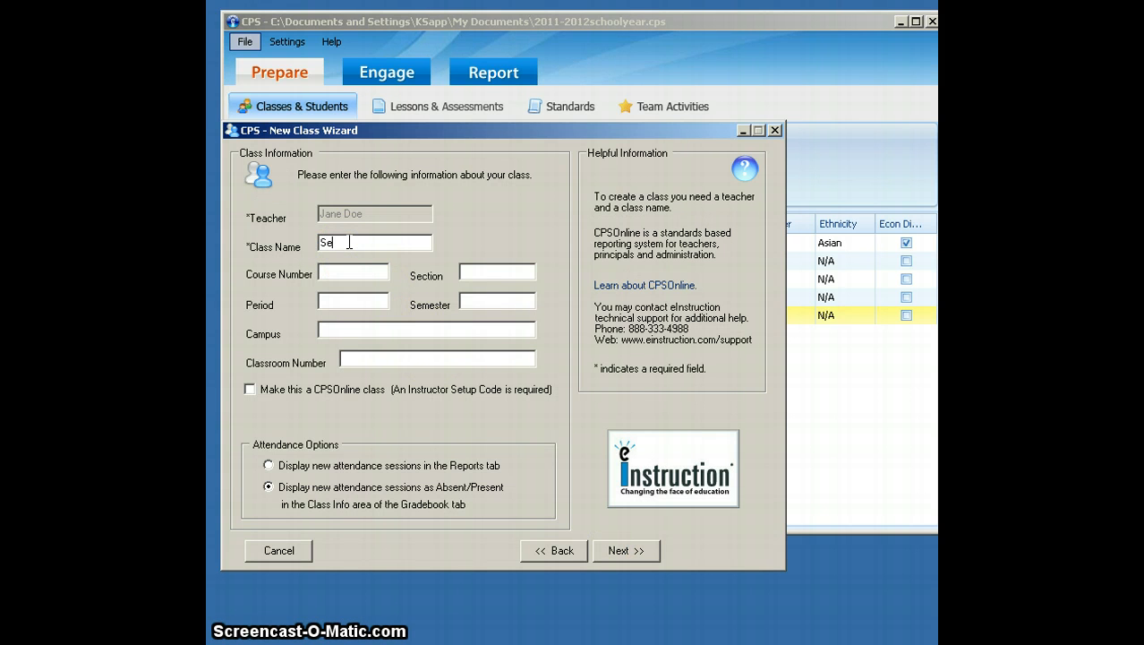
text(cond Block)
click(649, 523)
click(632, 550)
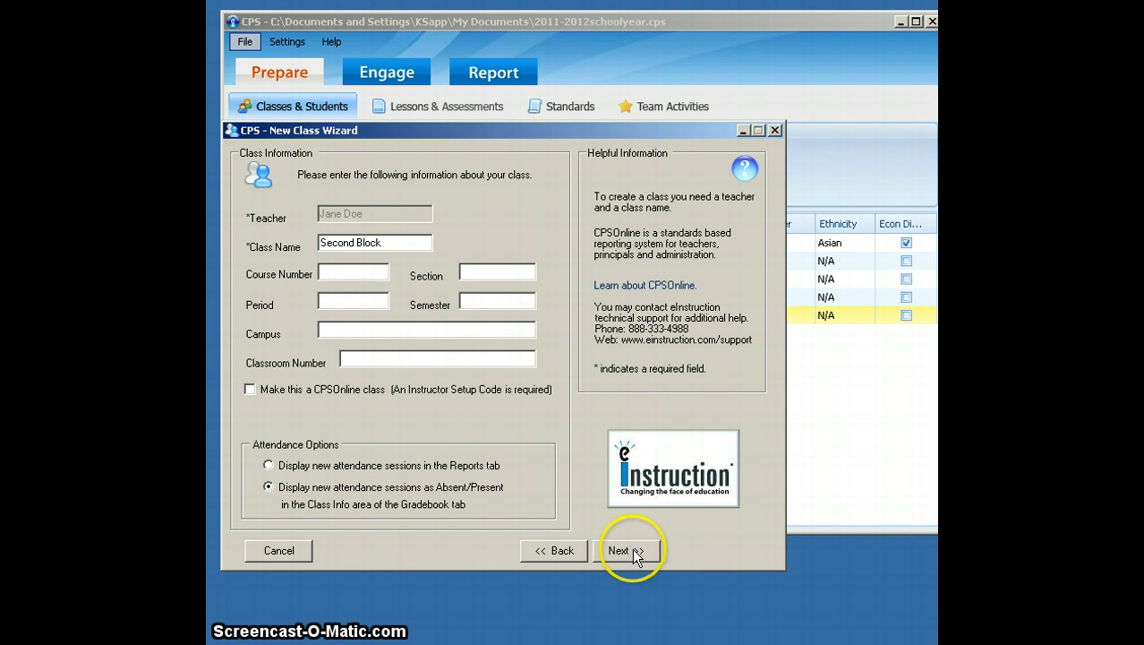
click(628, 552)
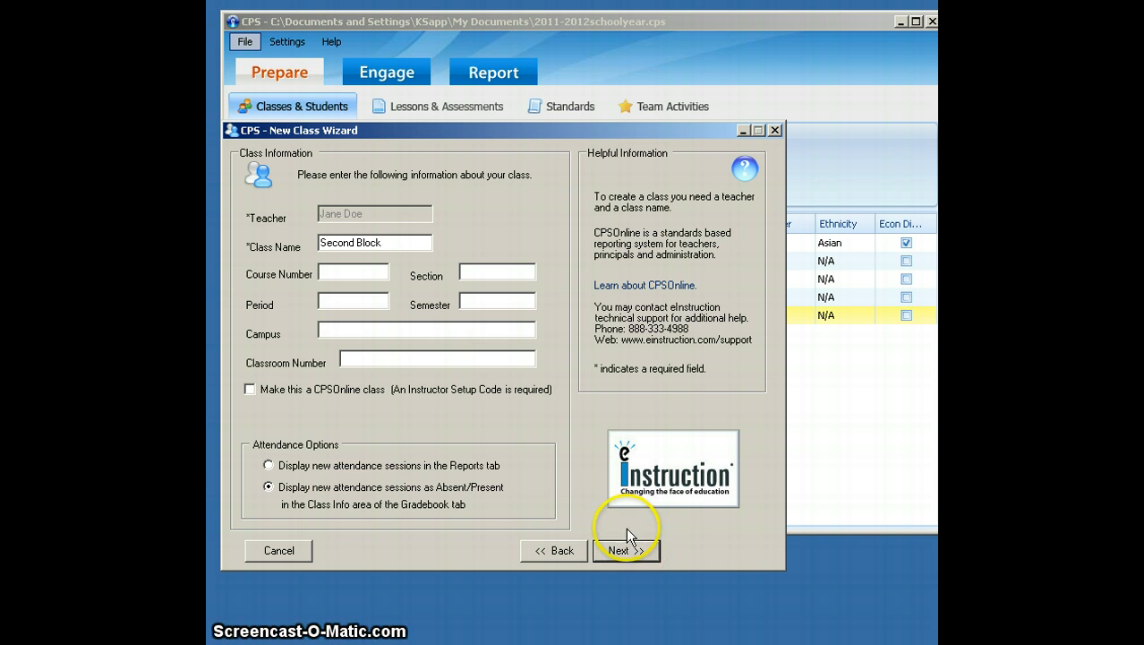
click(625, 550)
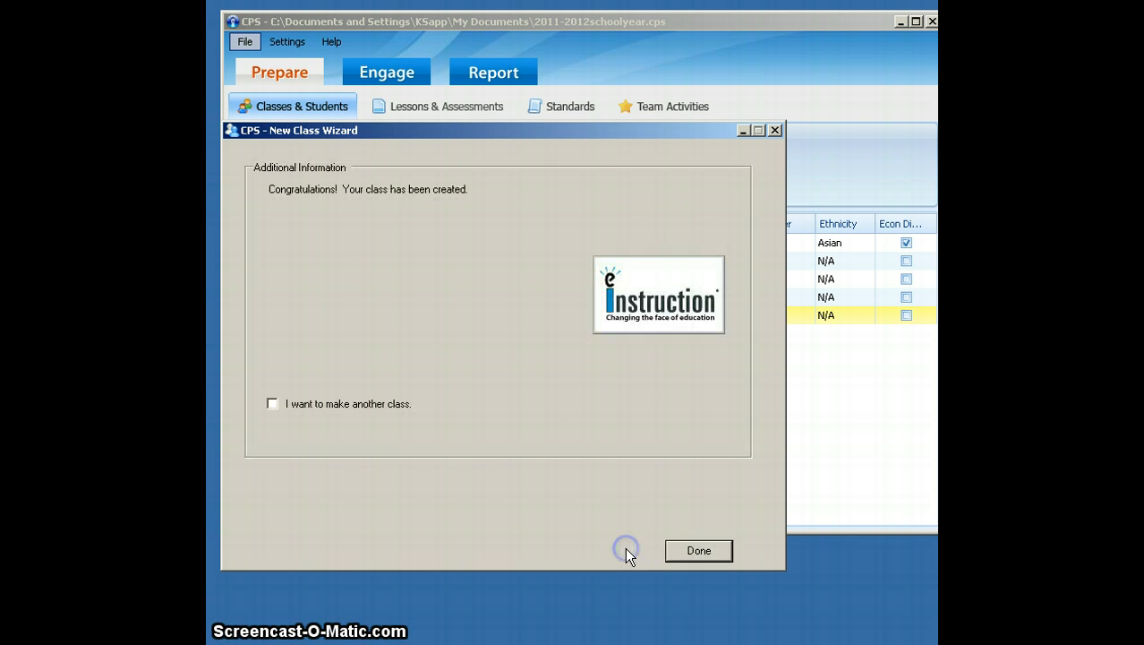
click(720, 552)
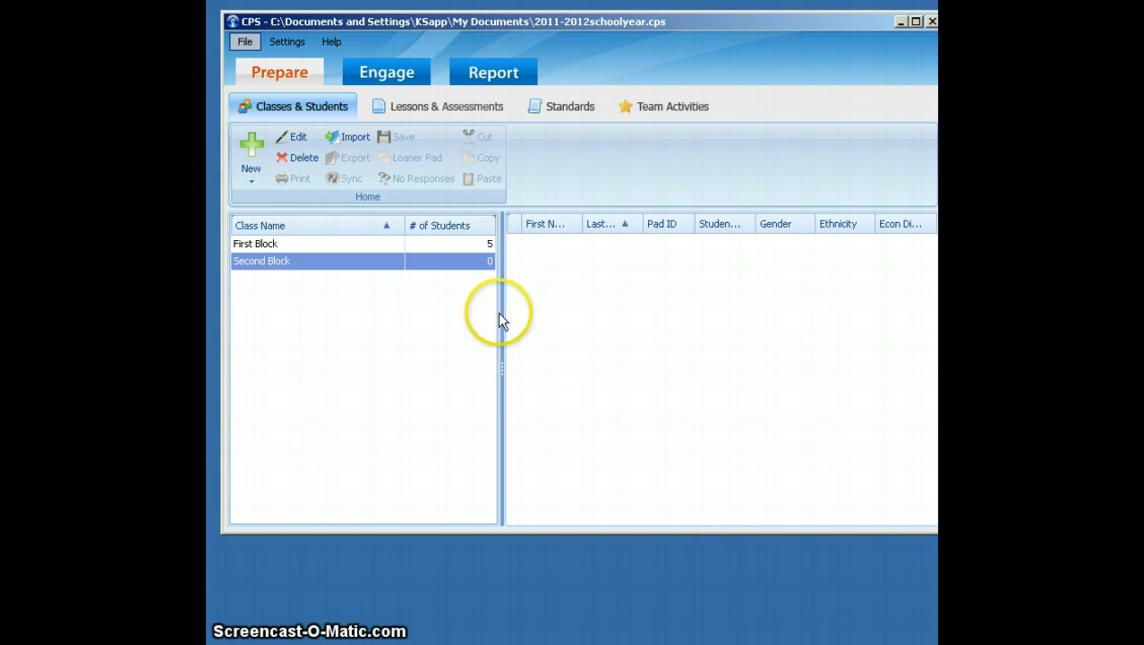
- Add a new student to the Second Block class, keeping the default student name
click(388, 260)
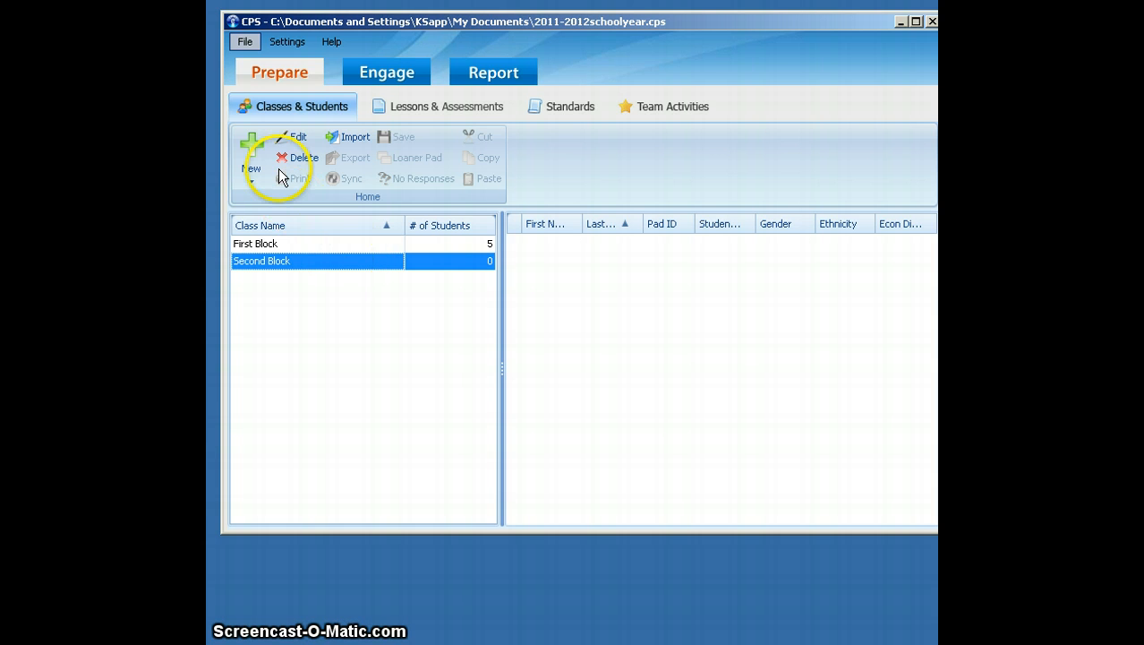
click(256, 180)
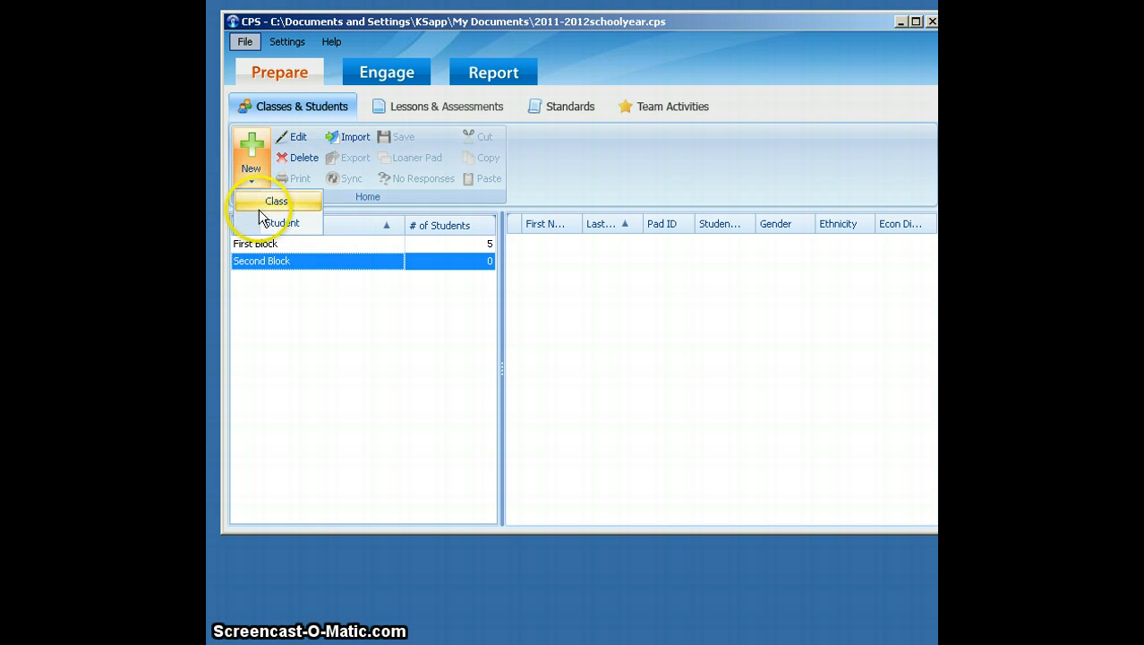
click(260, 225)
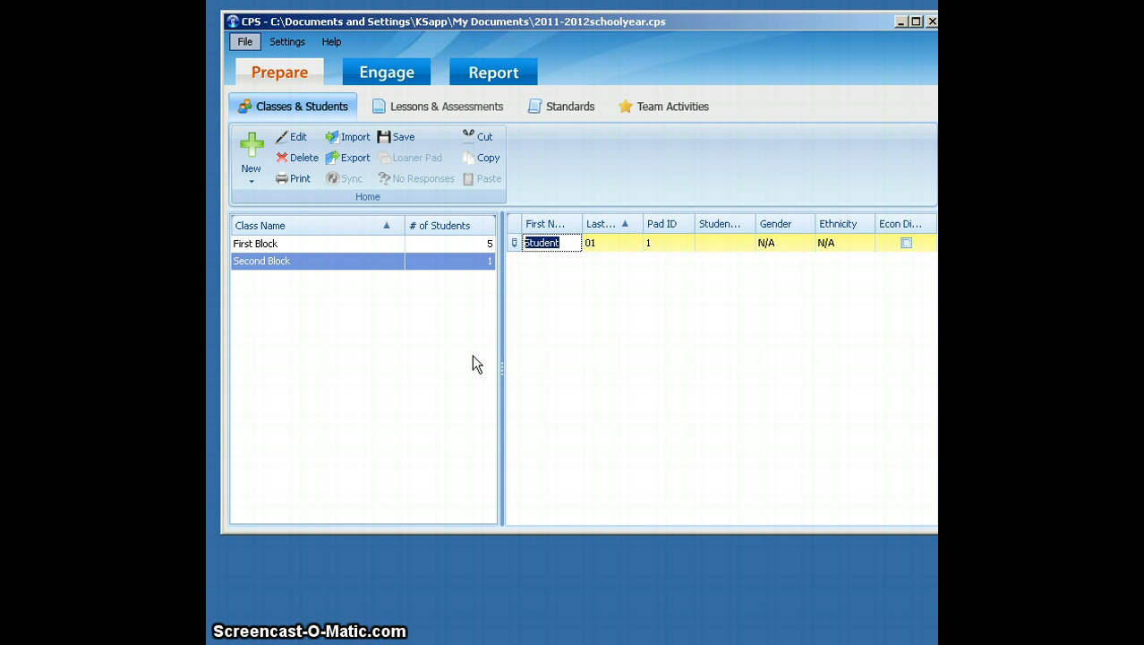
click(362, 163)
- Switch to Lessons & Assessments and start a new lesson under 2011-2012schoolyear.cps
click(285, 75)
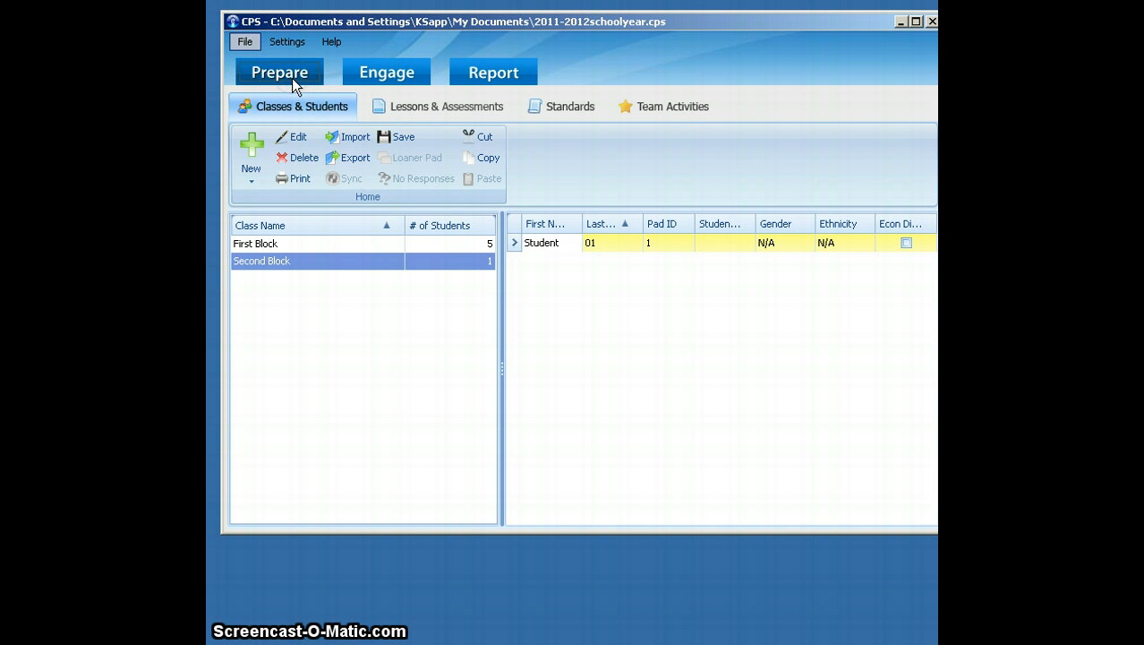
click(412, 113)
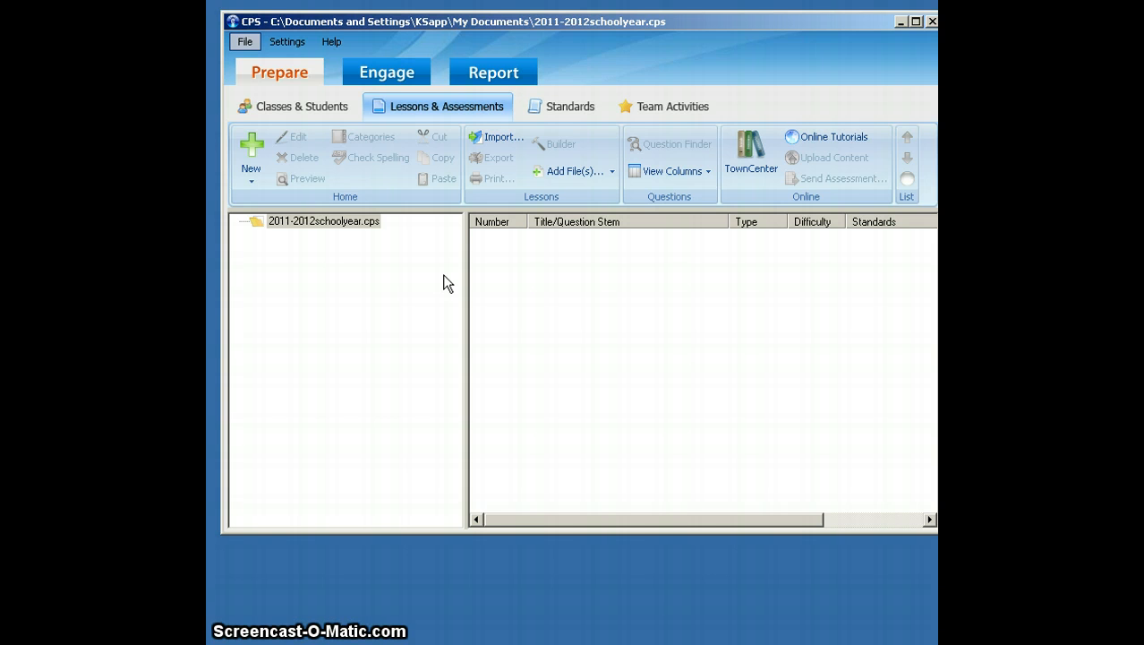
click(366, 222)
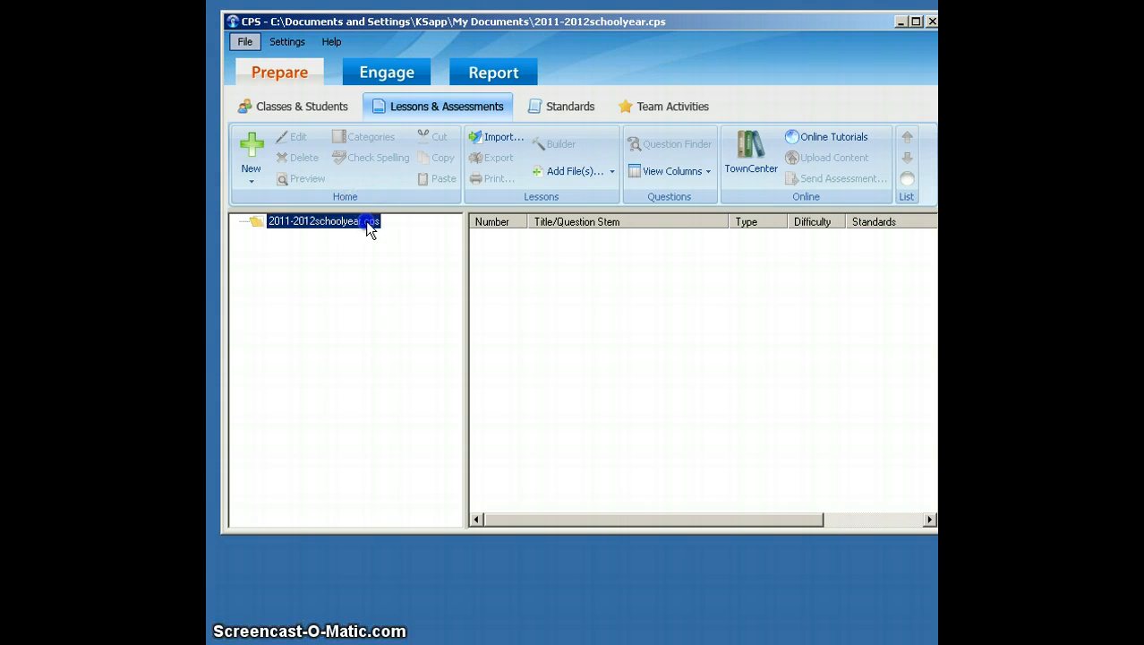
click(251, 174)
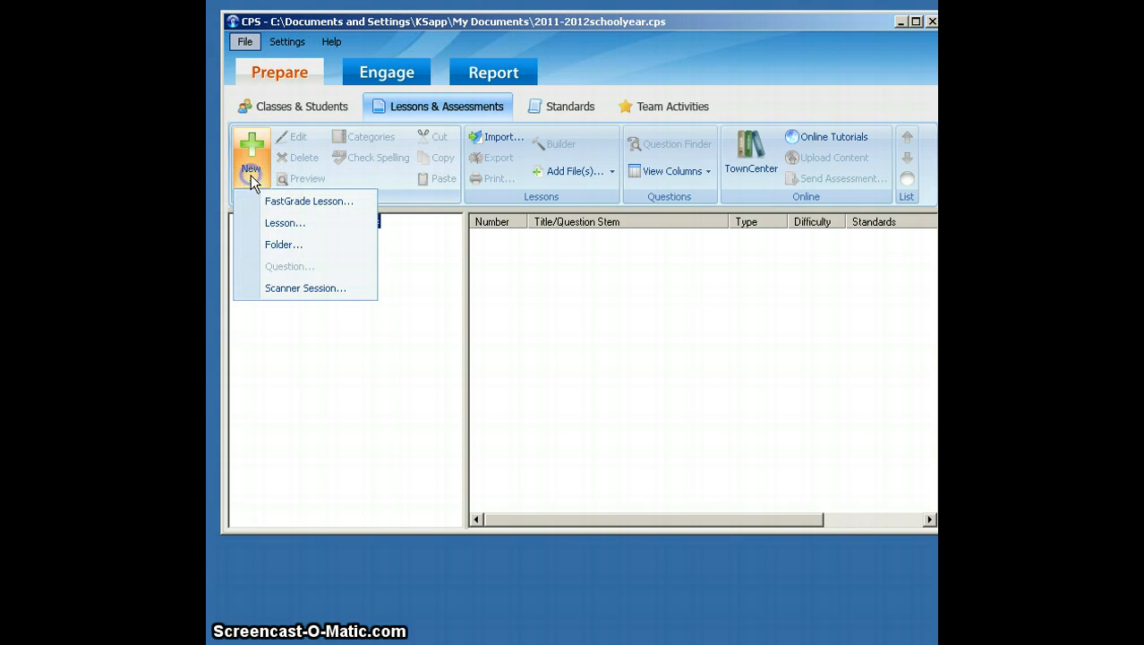
click(258, 222)
- Title the lesson Jumanji Vocabulary Quiz, leave the description empty, and save the lesson attributes
click(305, 233)
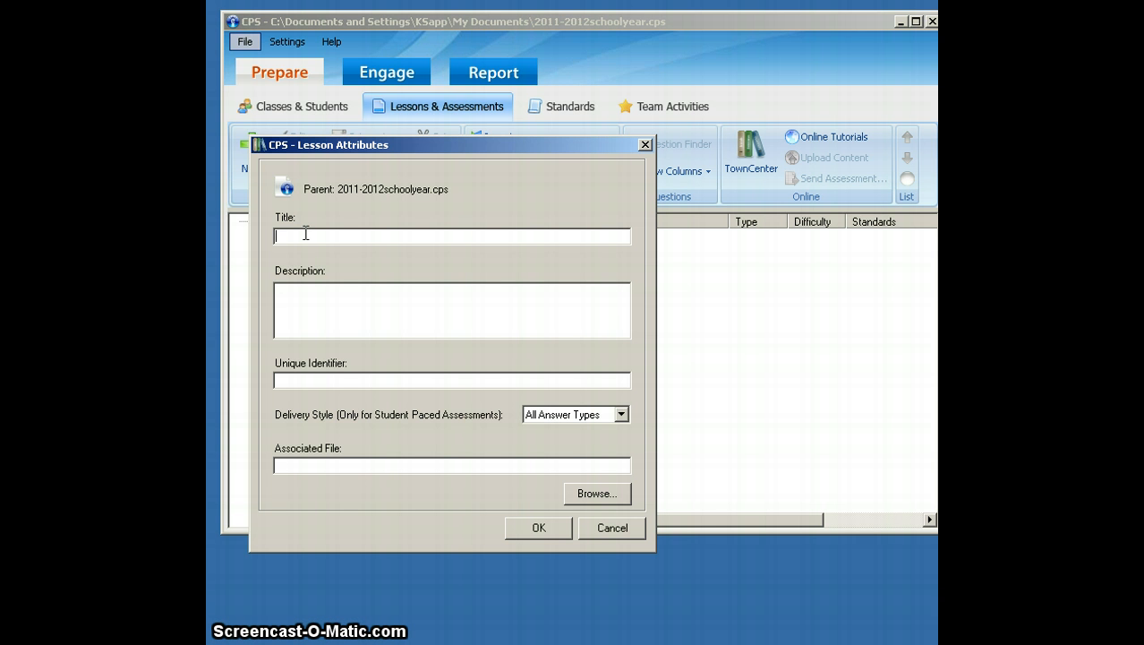
text(Jumanji Vocabulary Quiz)
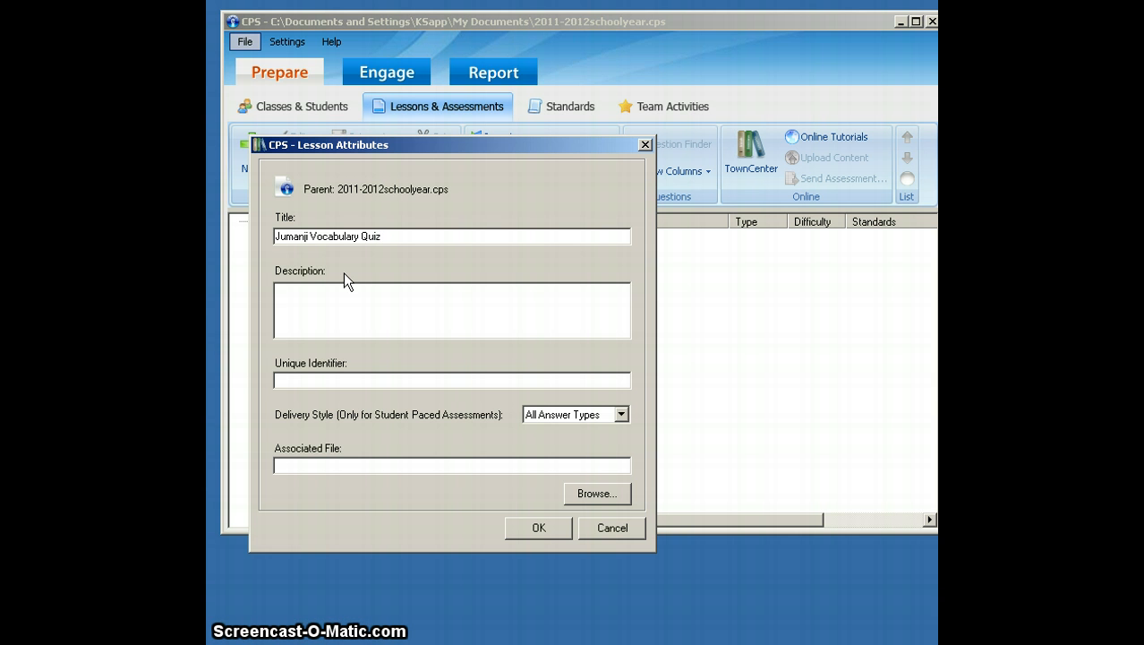
click(360, 297)
click(527, 526)
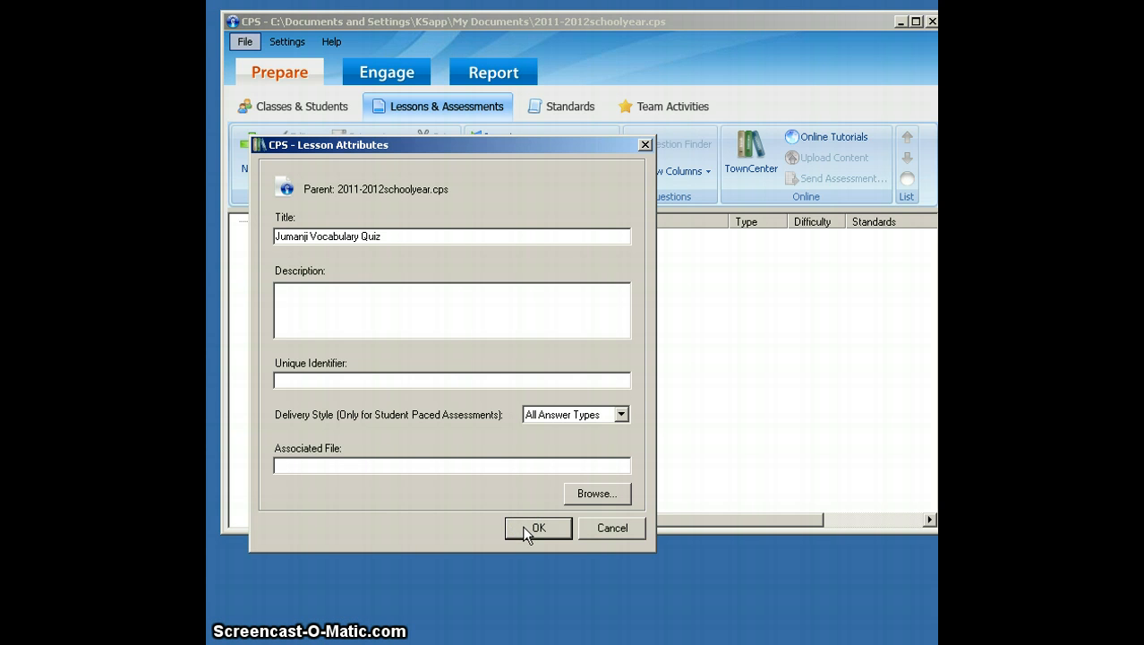
click(524, 527)
click(528, 527)
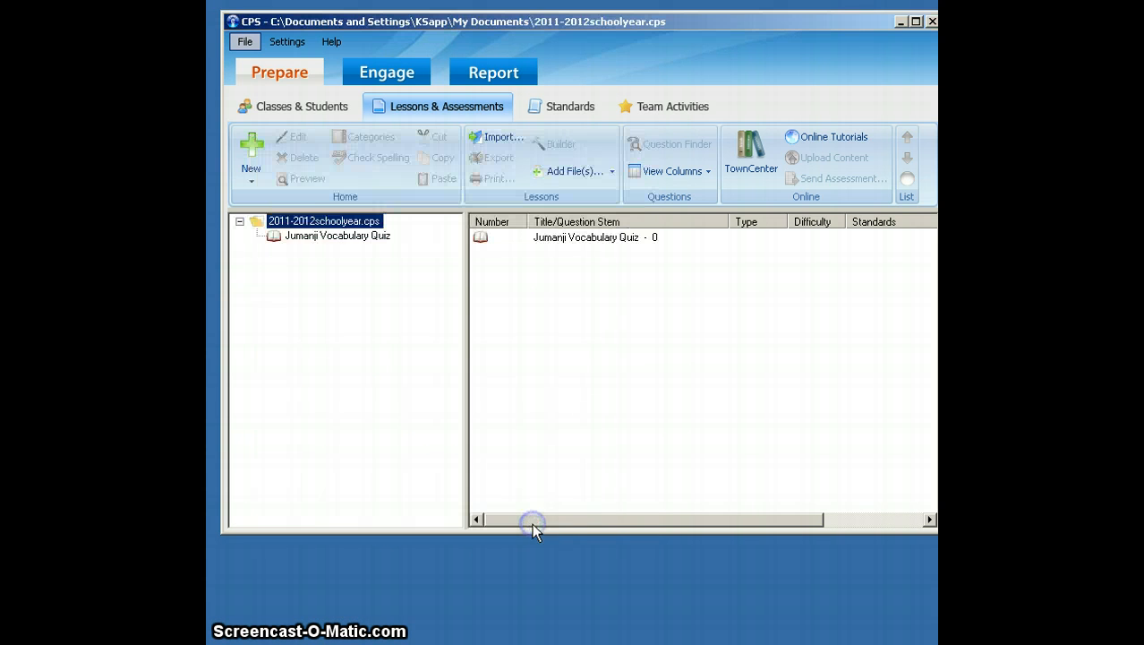
- Select the Jumanji Vocabulary Quiz lesson and start a new question in it
click(372, 221)
click(369, 235)
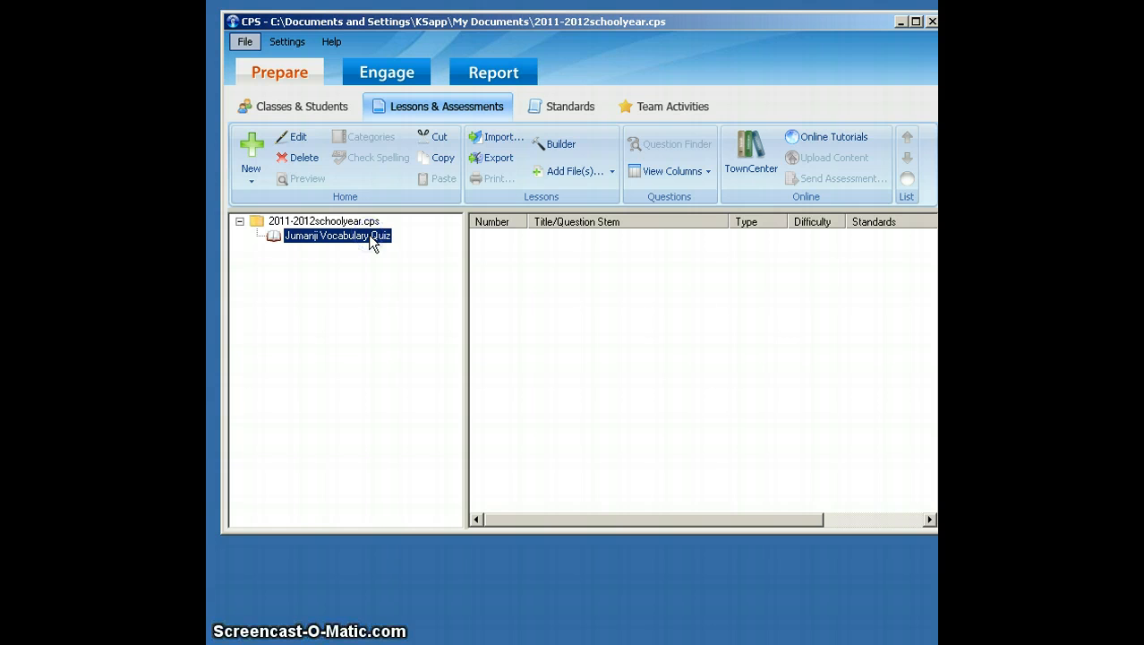
click(357, 224)
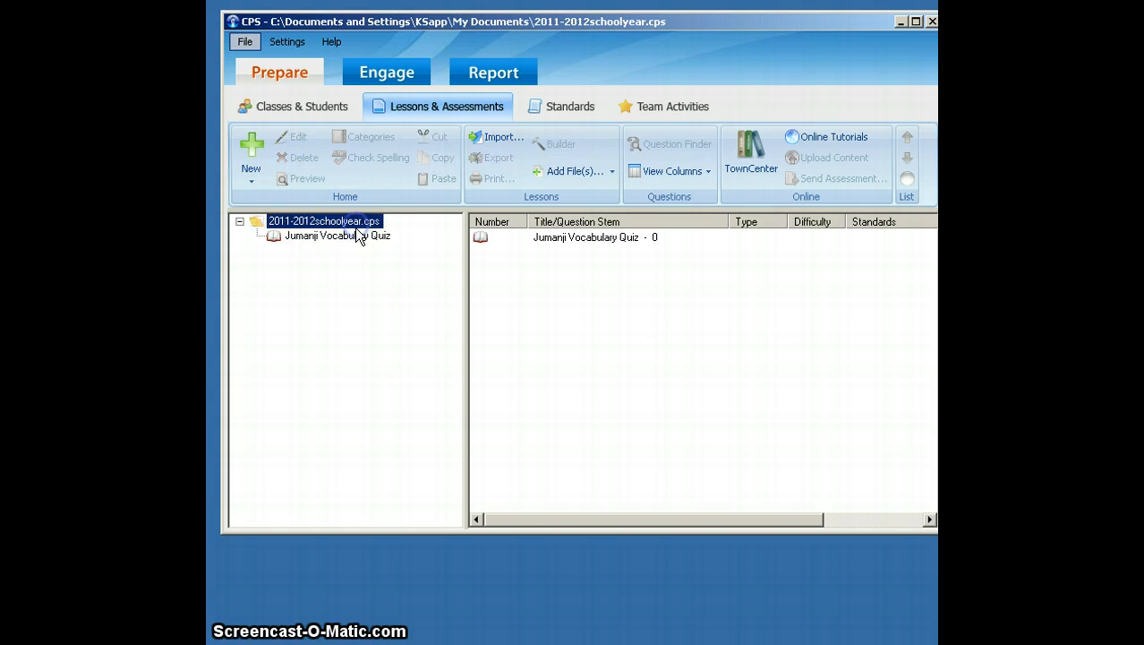
click(357, 238)
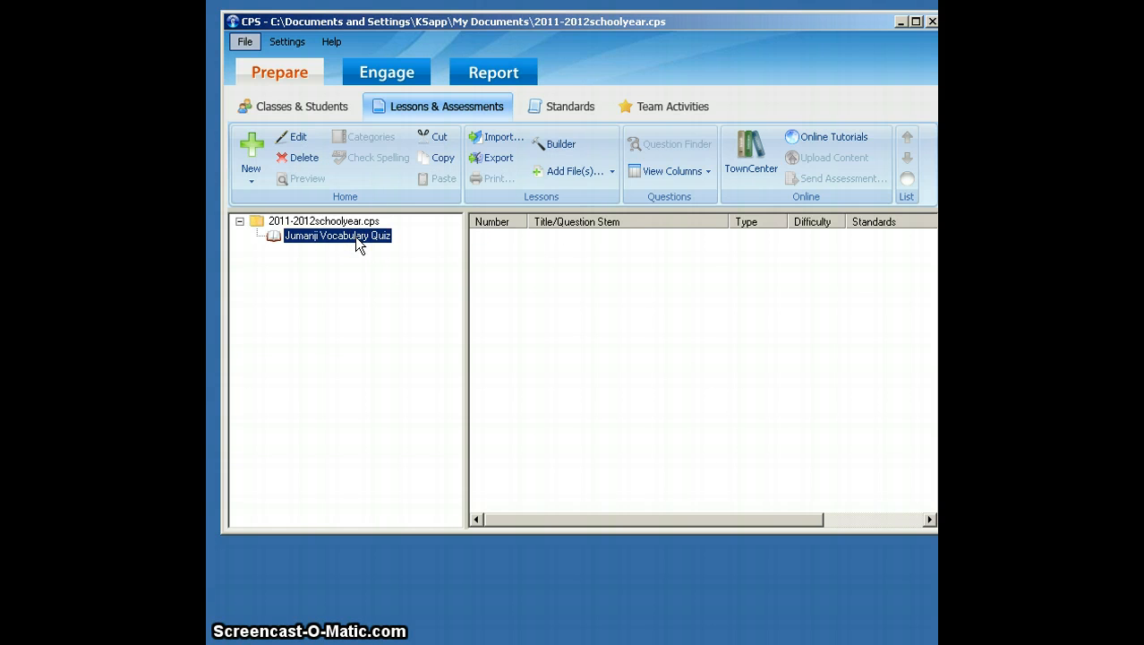
click(252, 182)
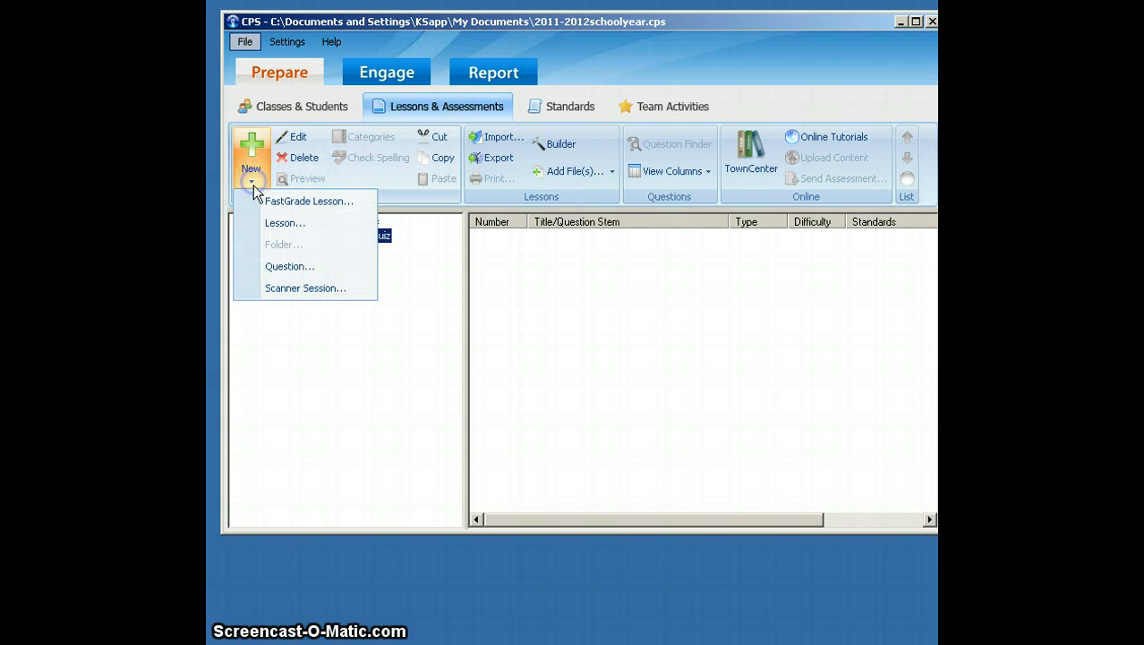
click(269, 267)
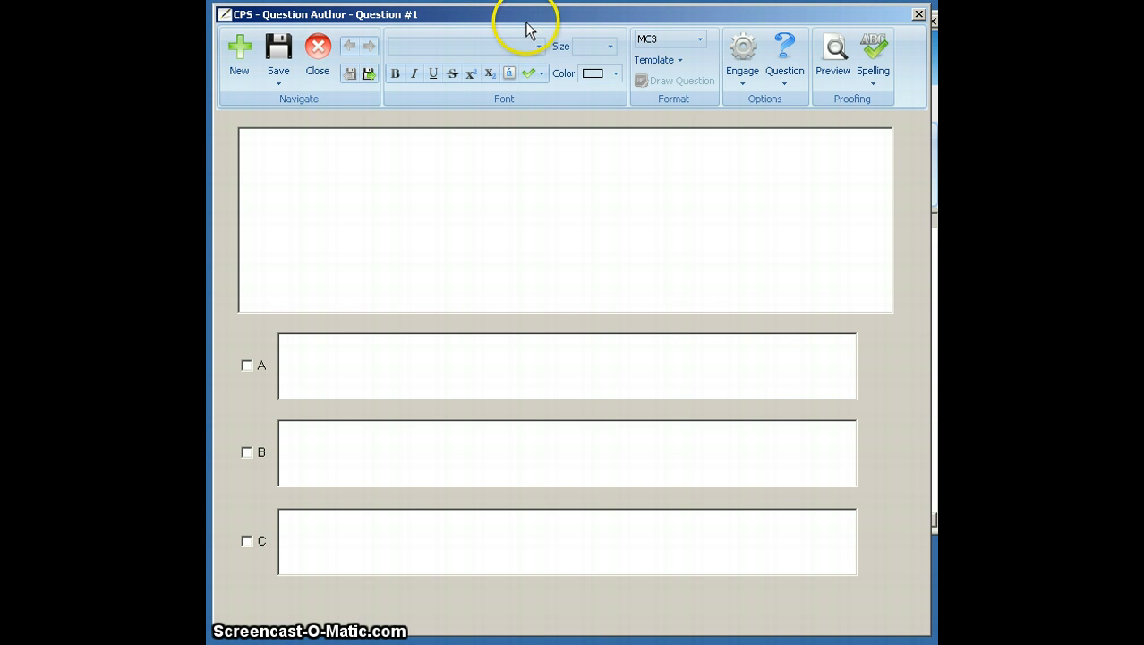
- Set the question type to MC4 to provide four answer choices
click(699, 40)
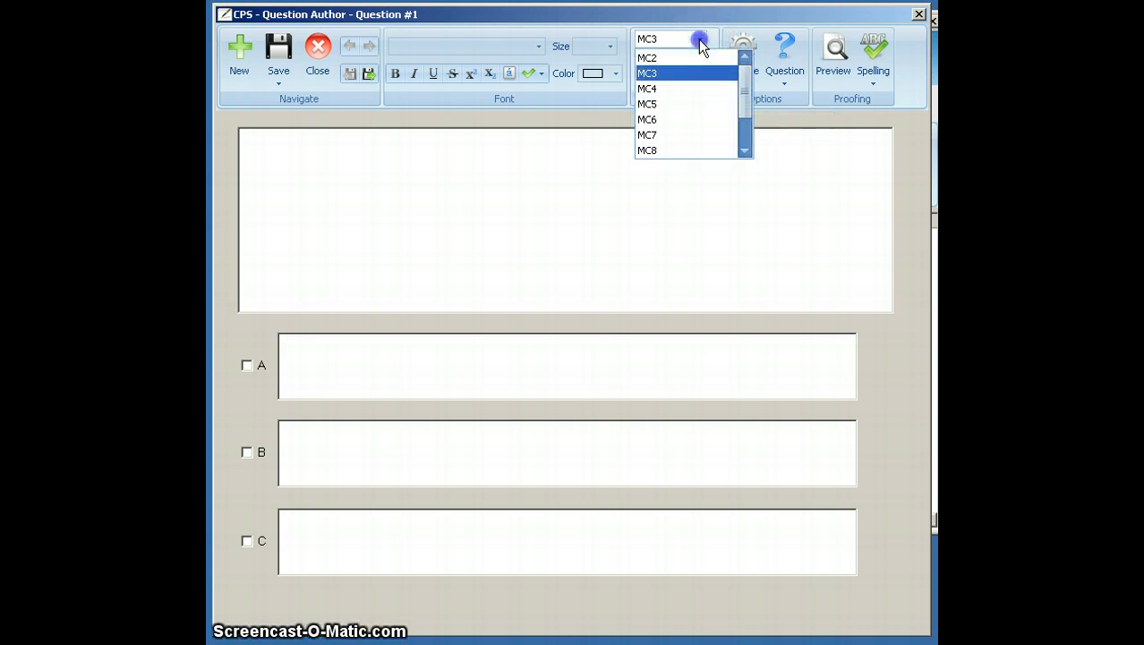
click(689, 103)
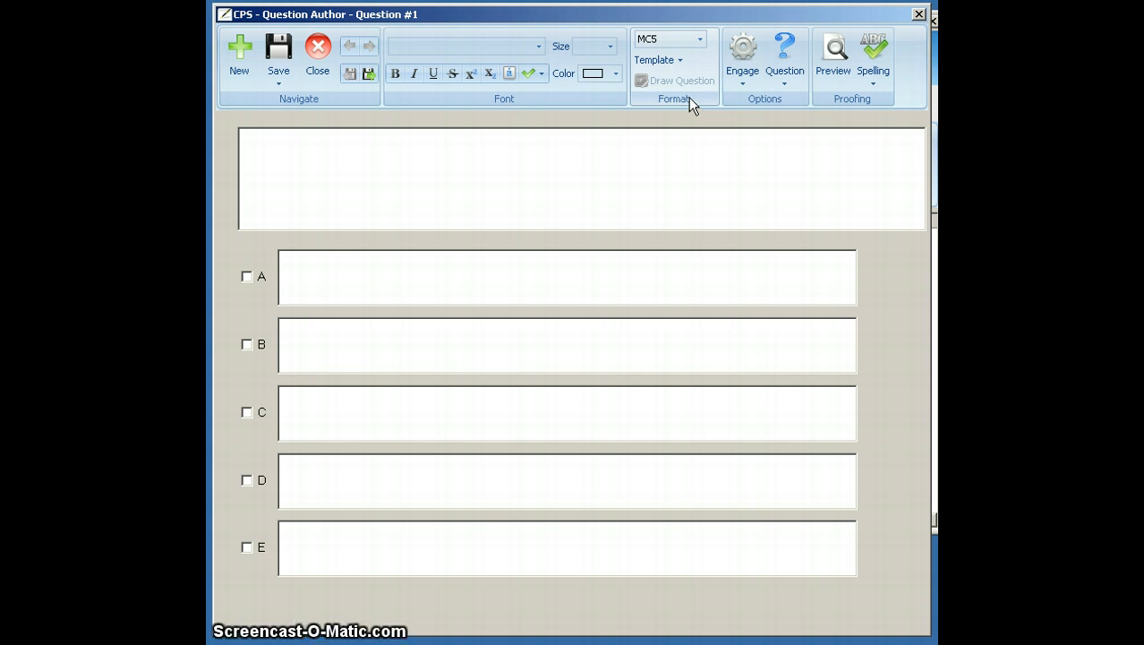
click(700, 40)
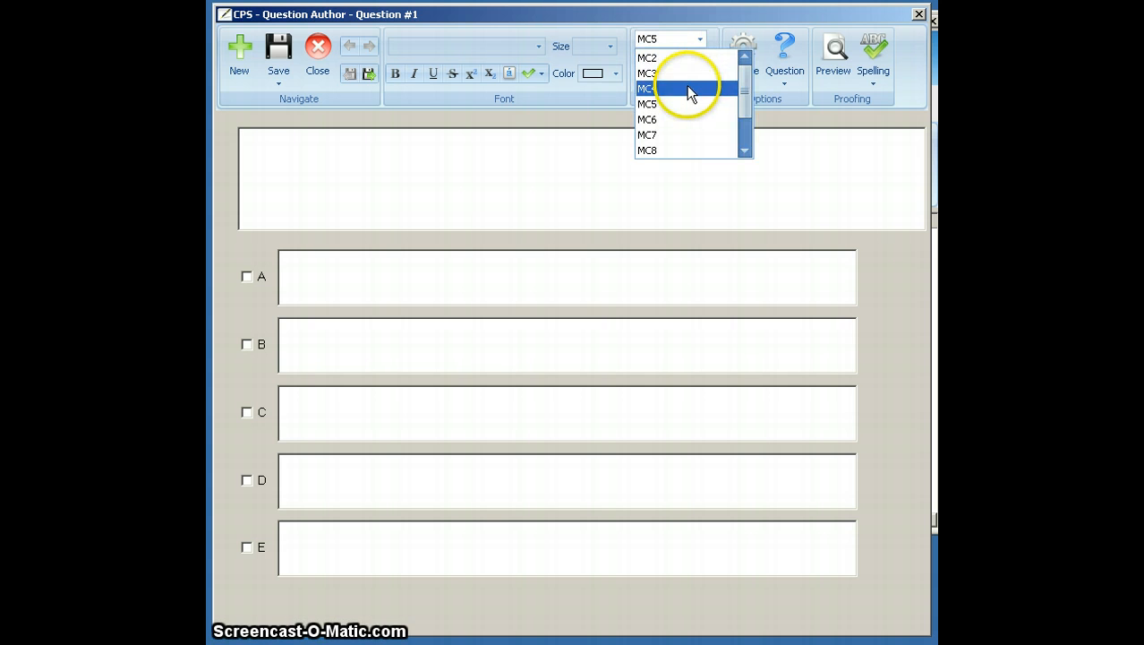
click(688, 89)
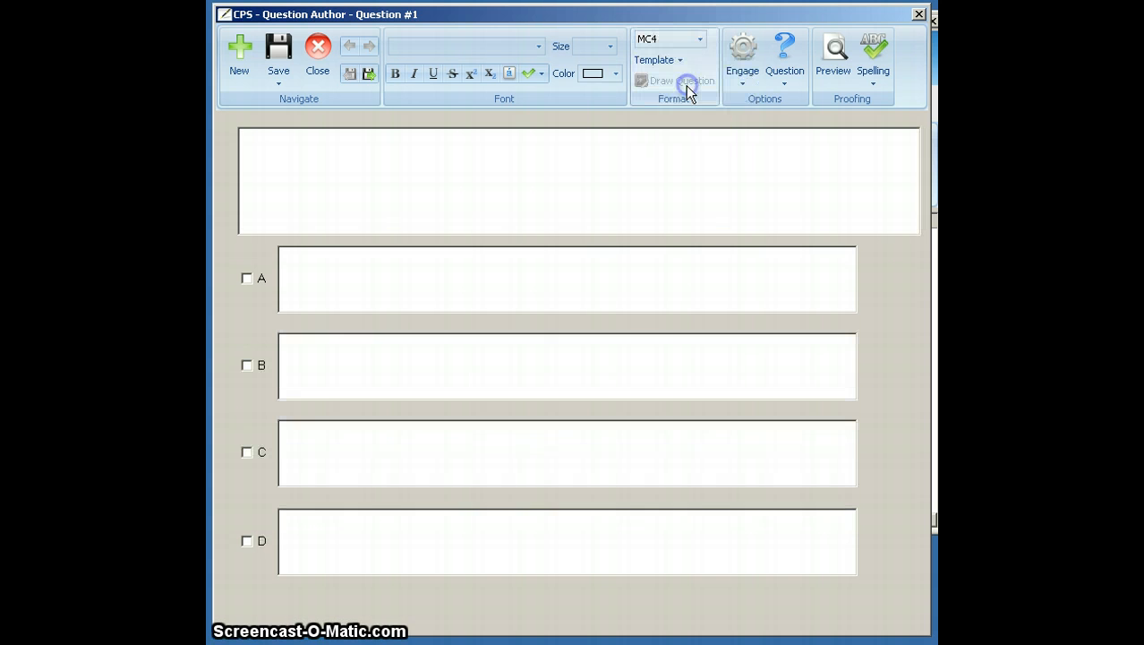
- Enter "Perfect or pure" as the stem of question 1
click(661, 142)
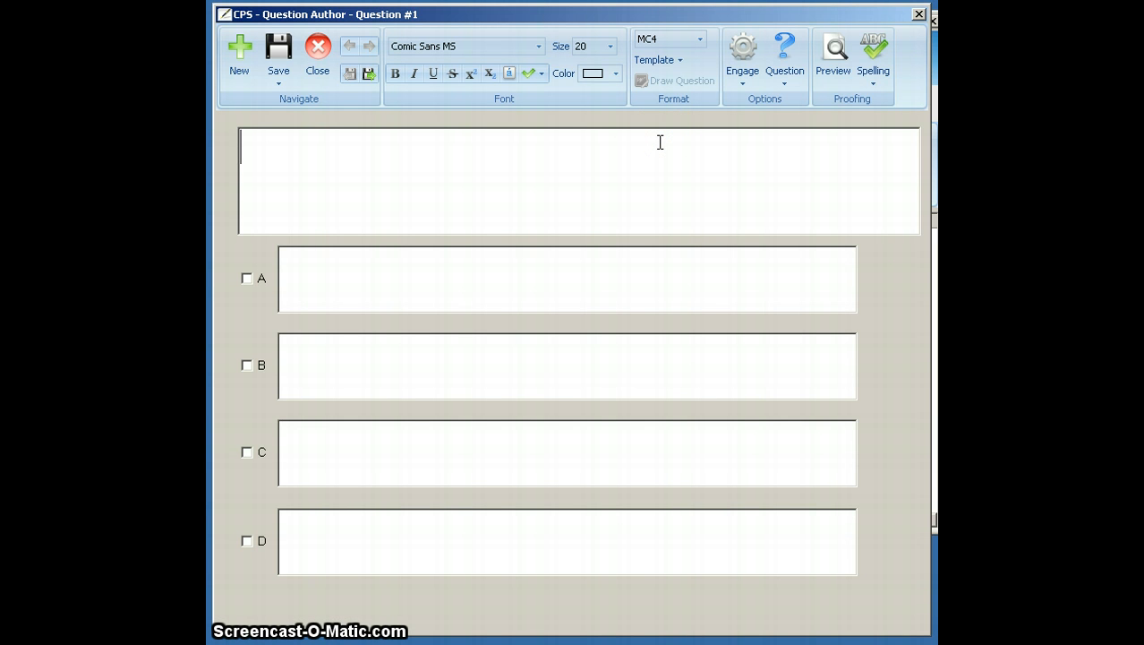
text(Per)
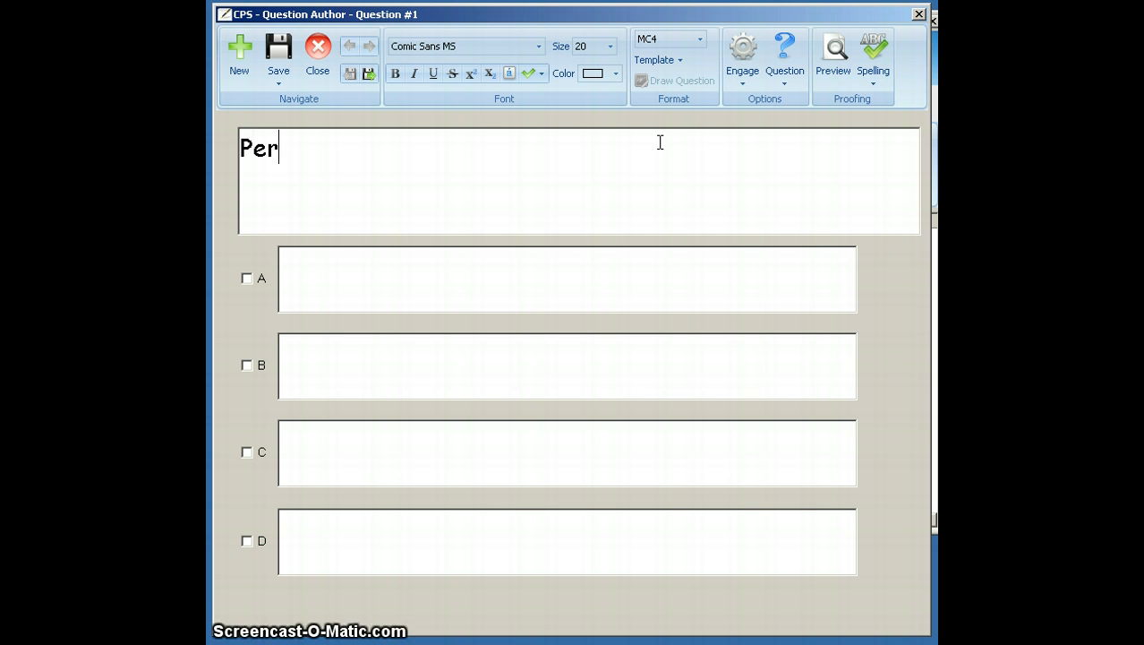
text(fect )
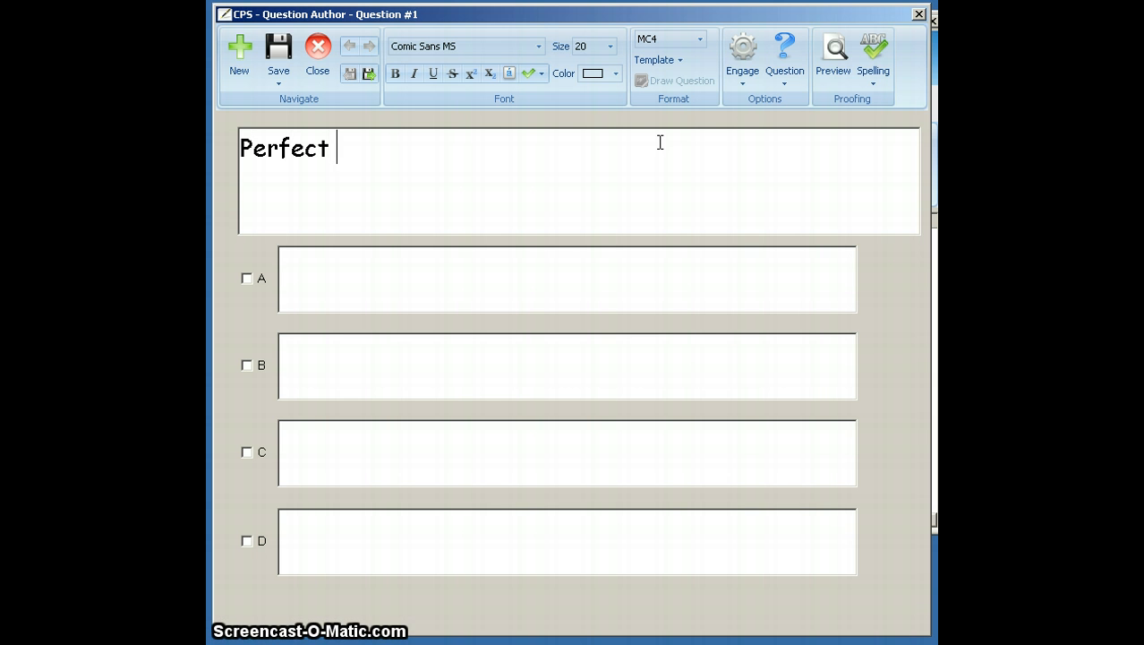
text(or pure)
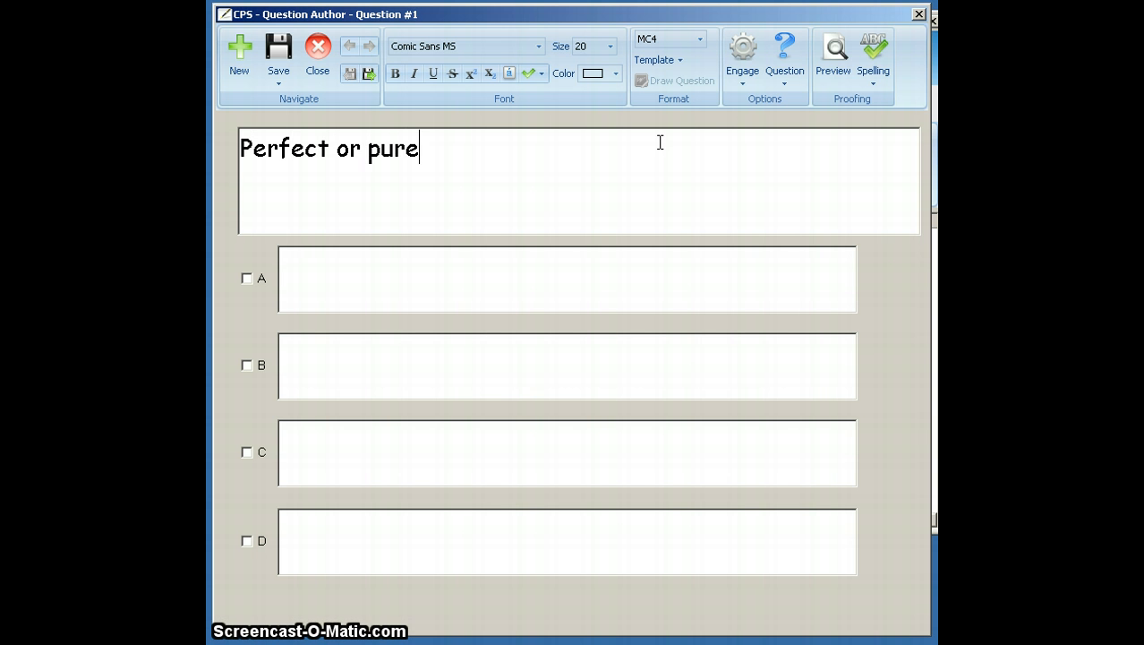
- Fill in question 1's answer choices A to D with gasps, opera, absolute and monsoon
click(655, 307)
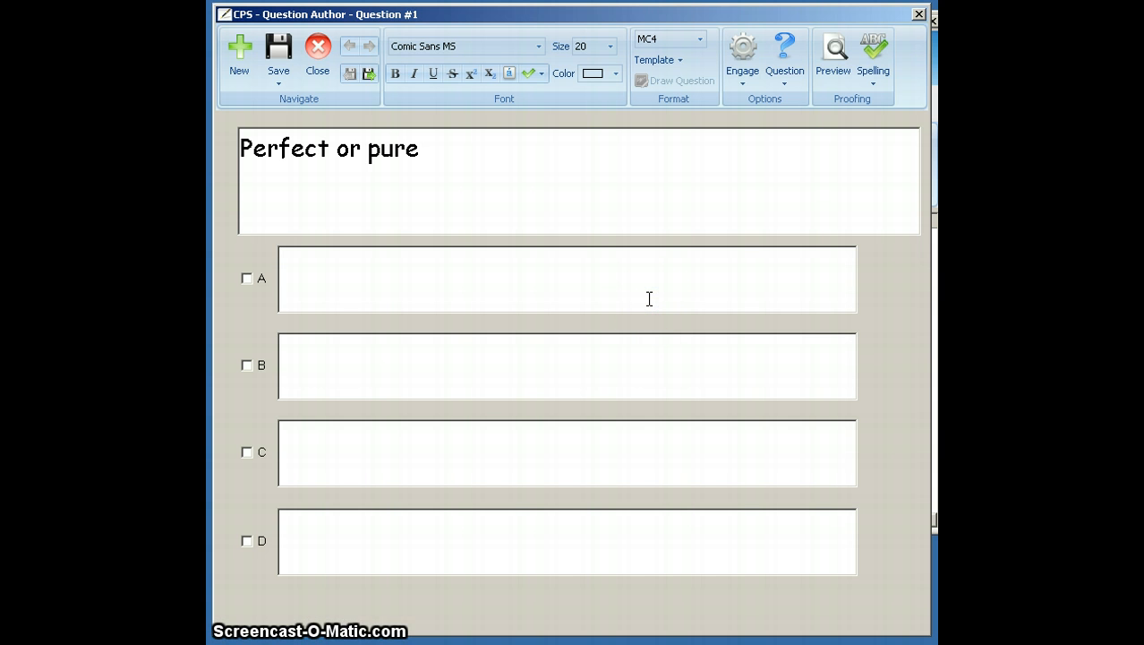
text(gasp)
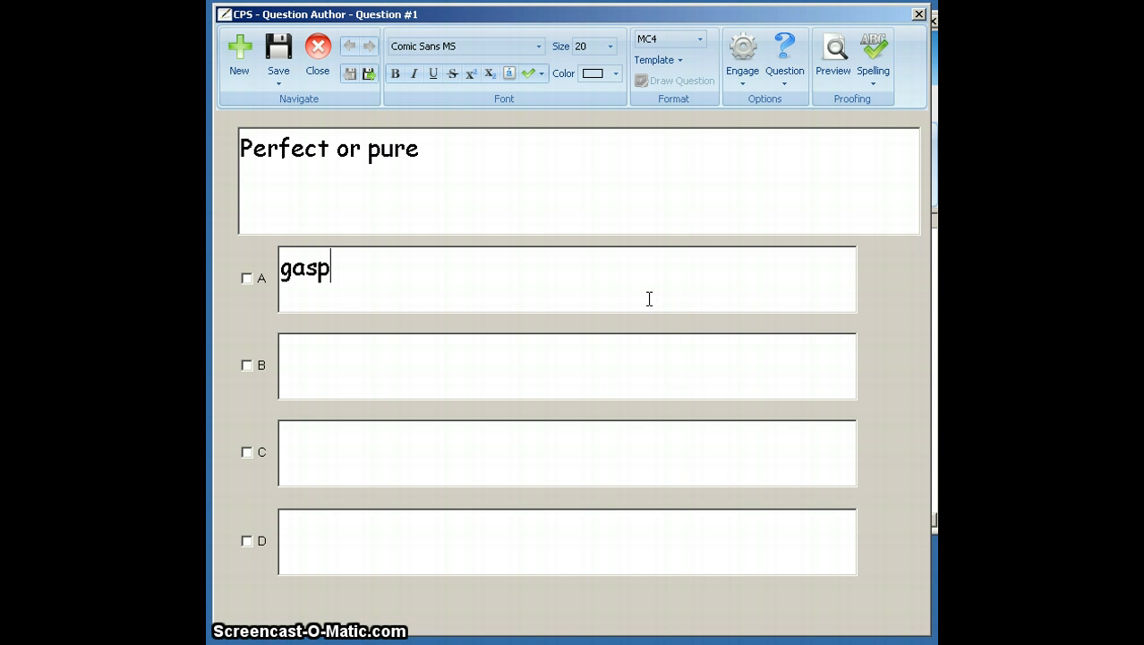
text(s)
key(Tab)
text(opera)
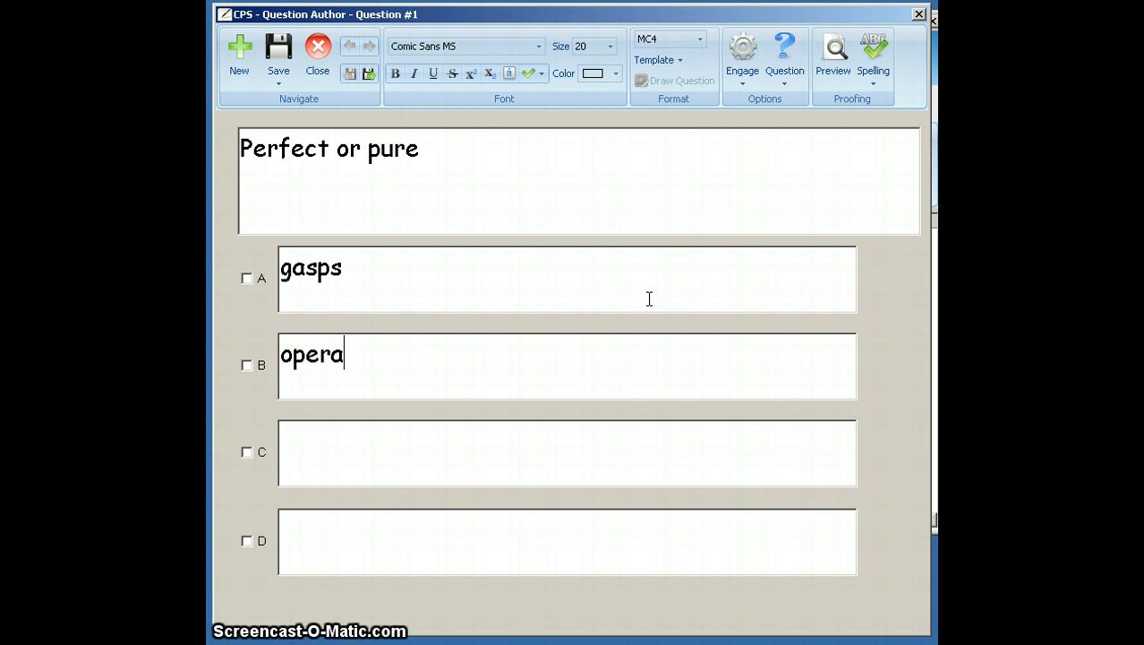
key(Tab)
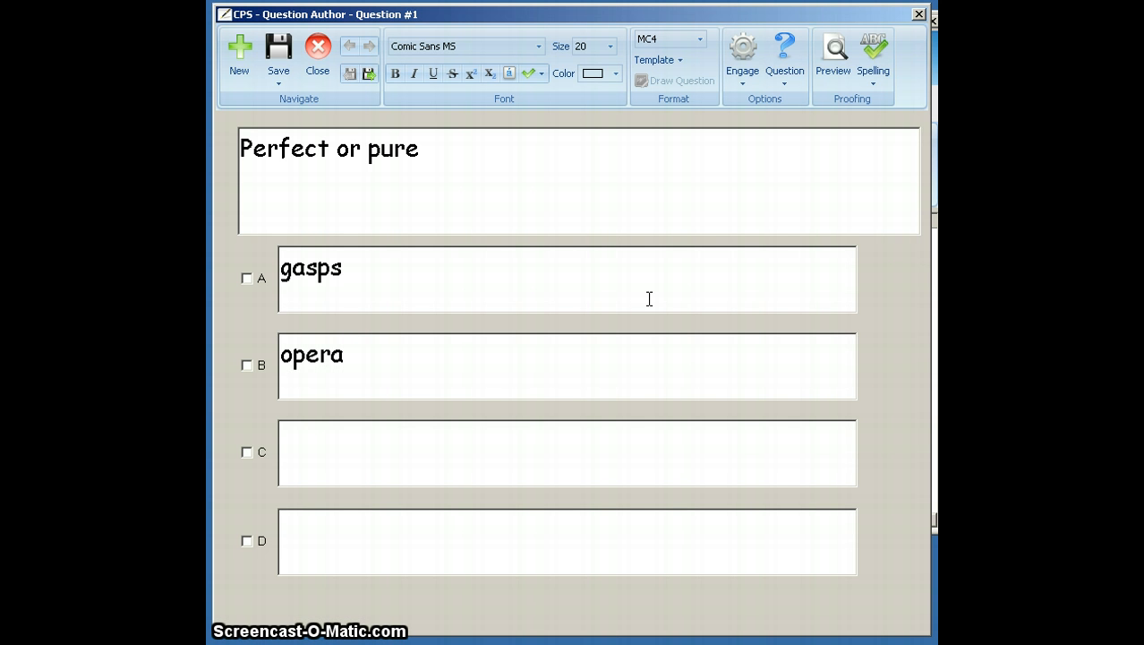
text(absolut)
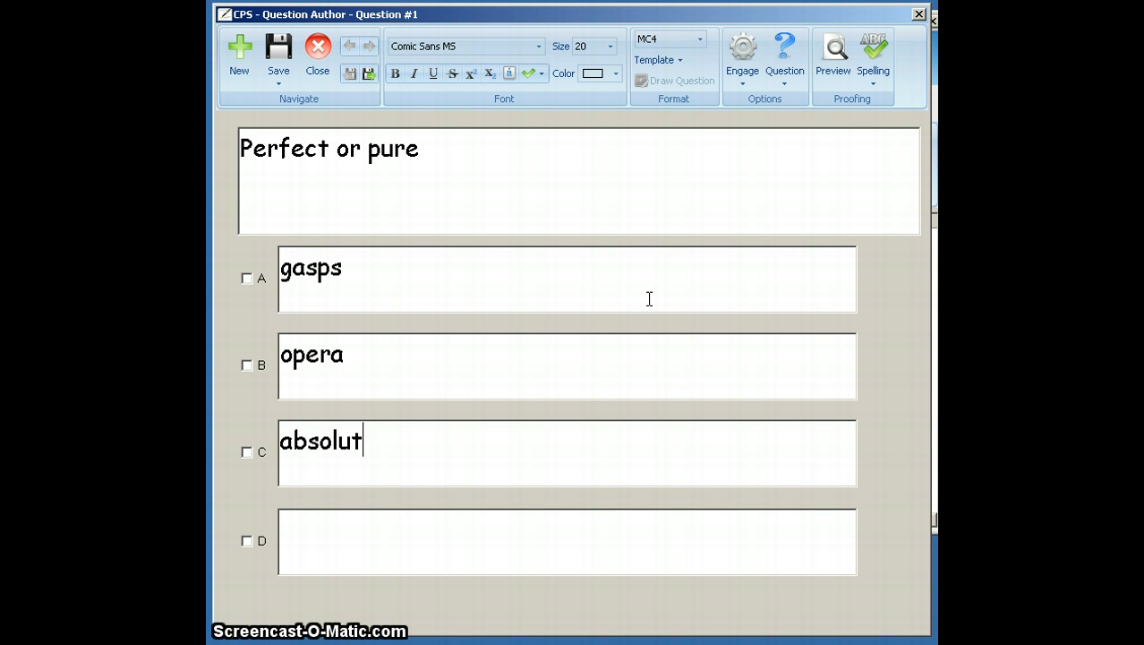
text(e)
key(Tab)
text(mons)
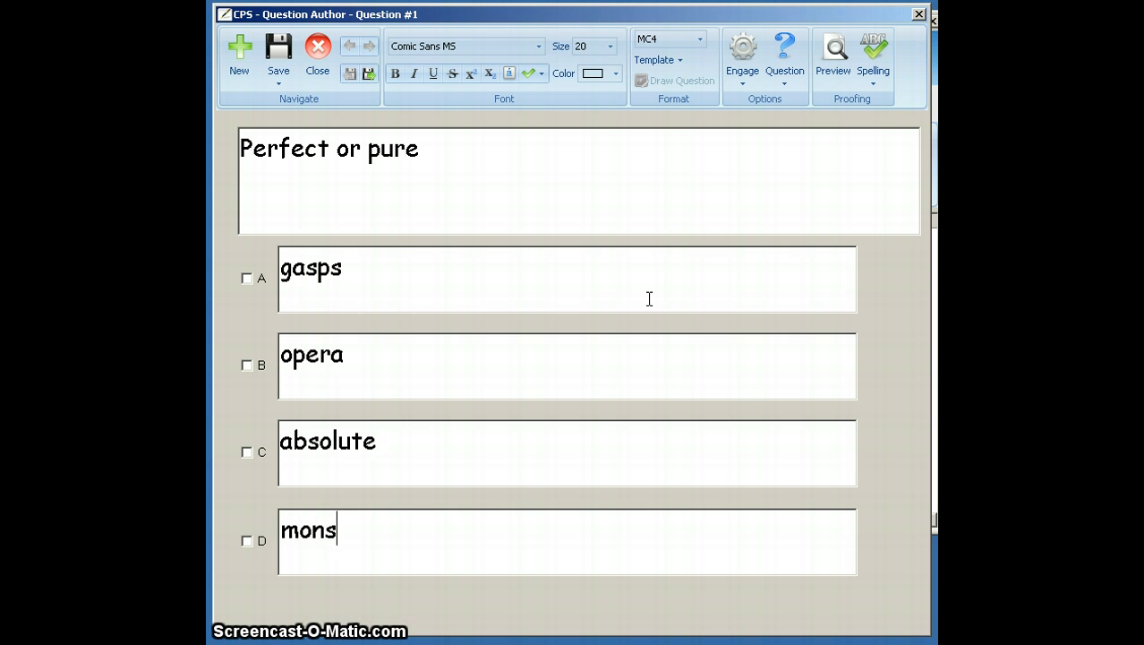
text(oon)
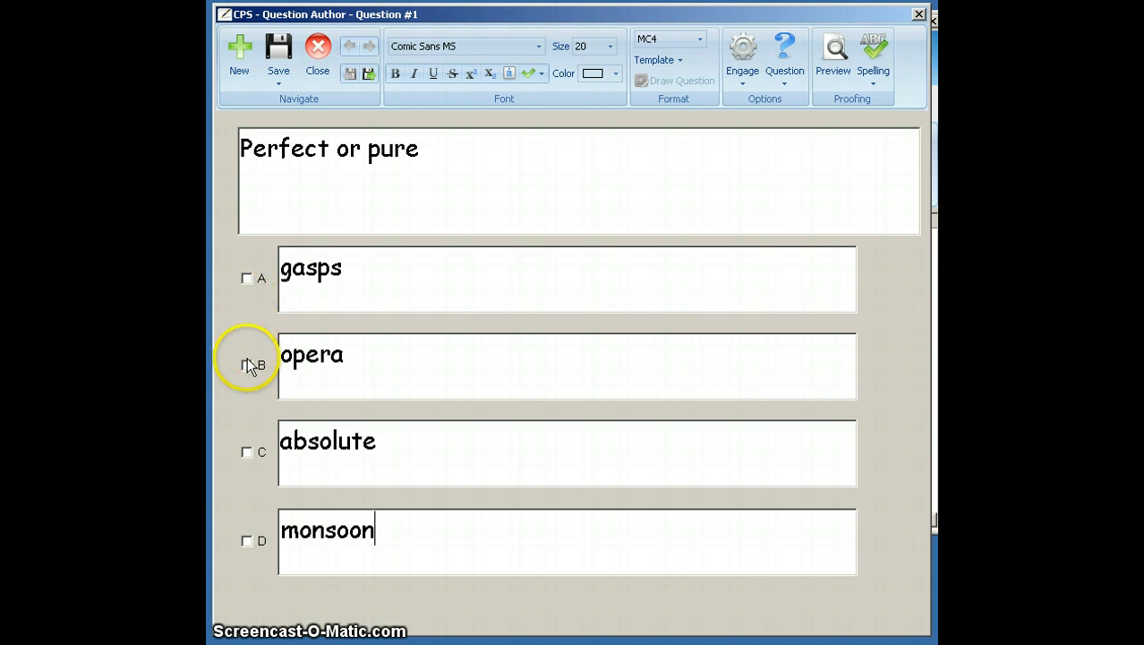
- Mark choice C, absolute, as the correct answer, save question 1 and move on to a new question
click(247, 452)
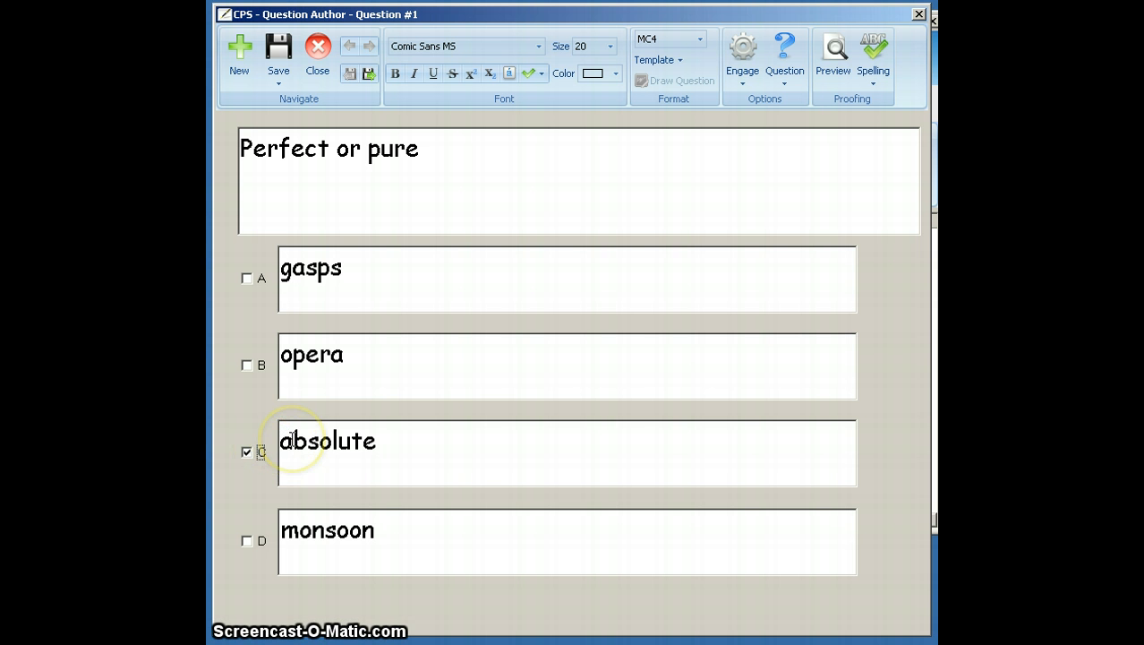
click(278, 75)
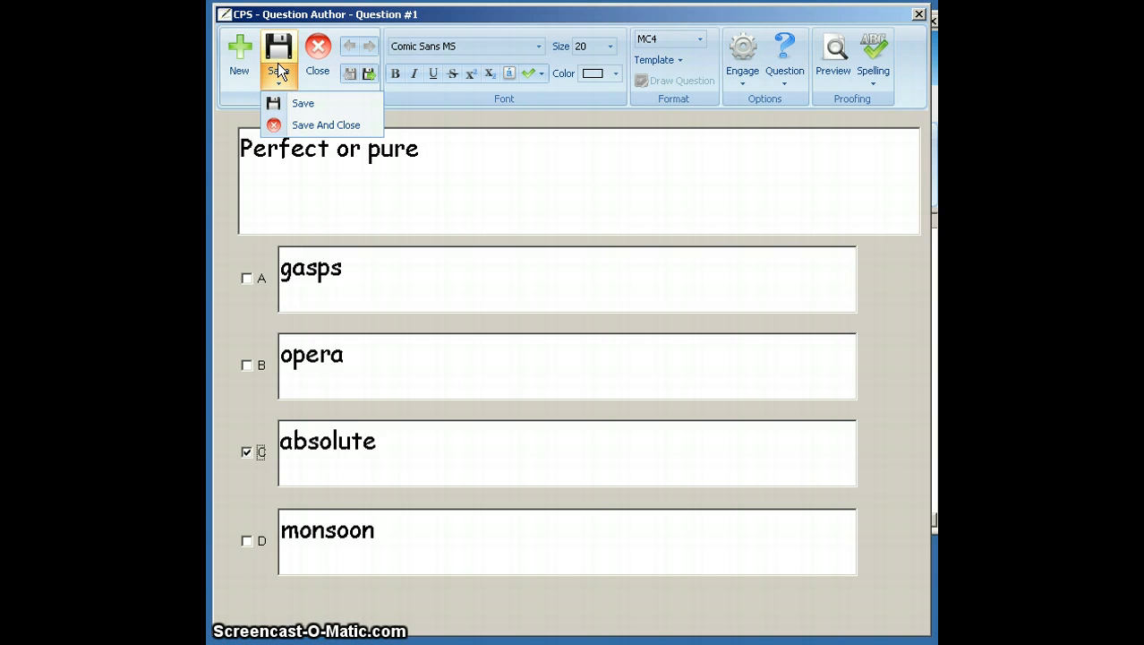
click(280, 92)
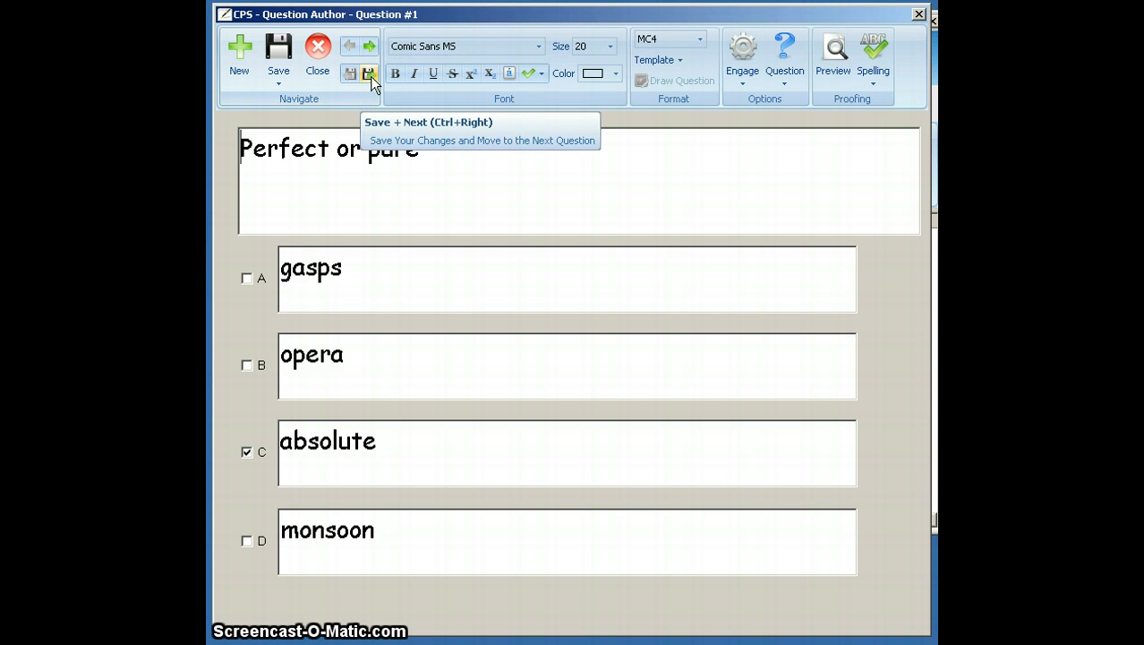
click(369, 76)
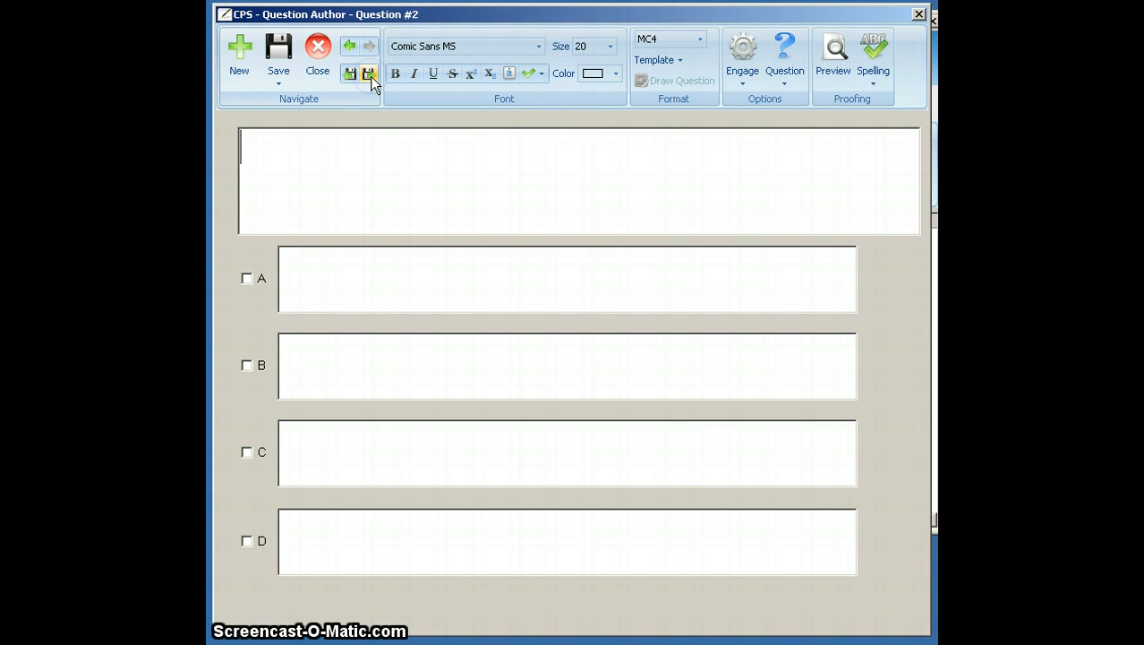
- Enter "sharp breaths of air" as the stem of question 2
click(434, 16)
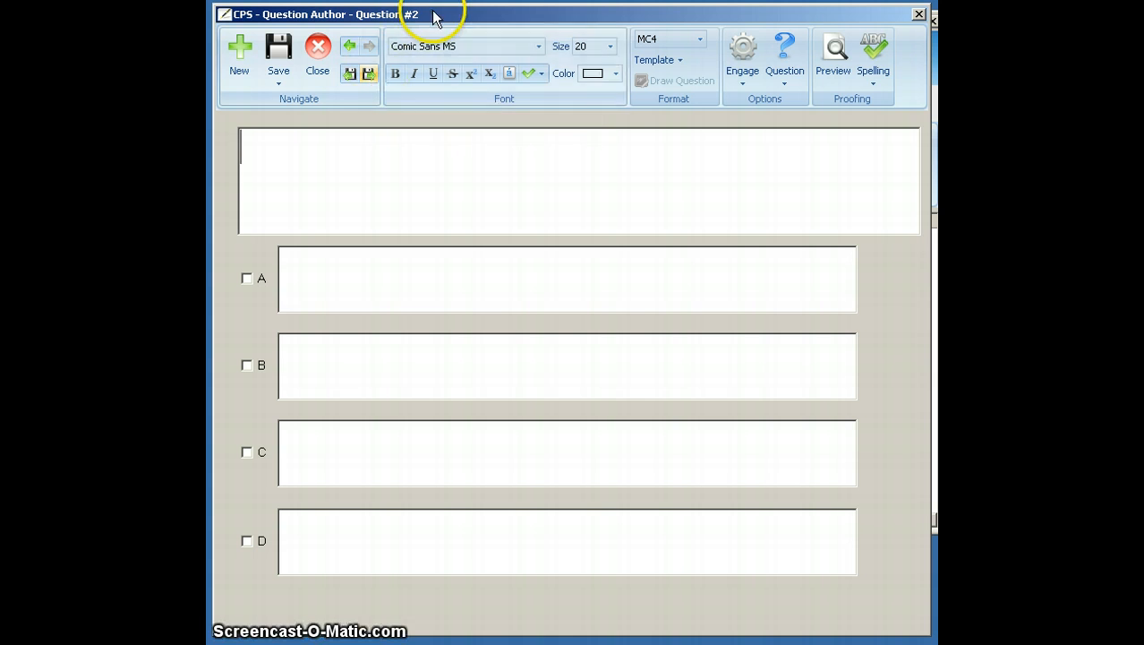
click(414, 187)
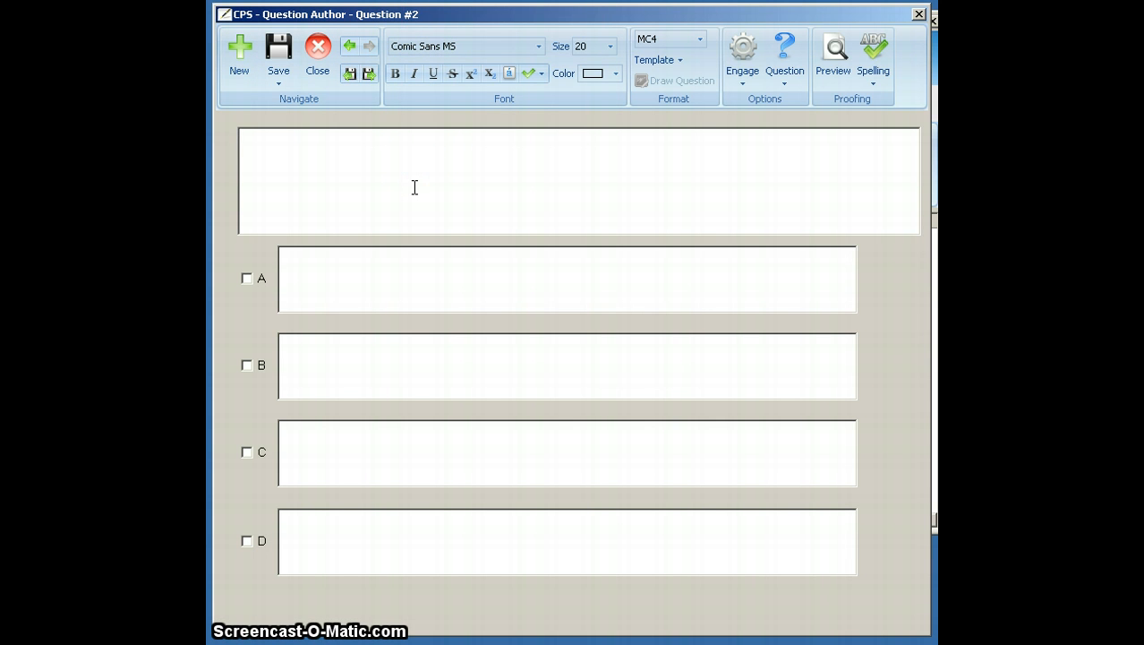
text(sh)
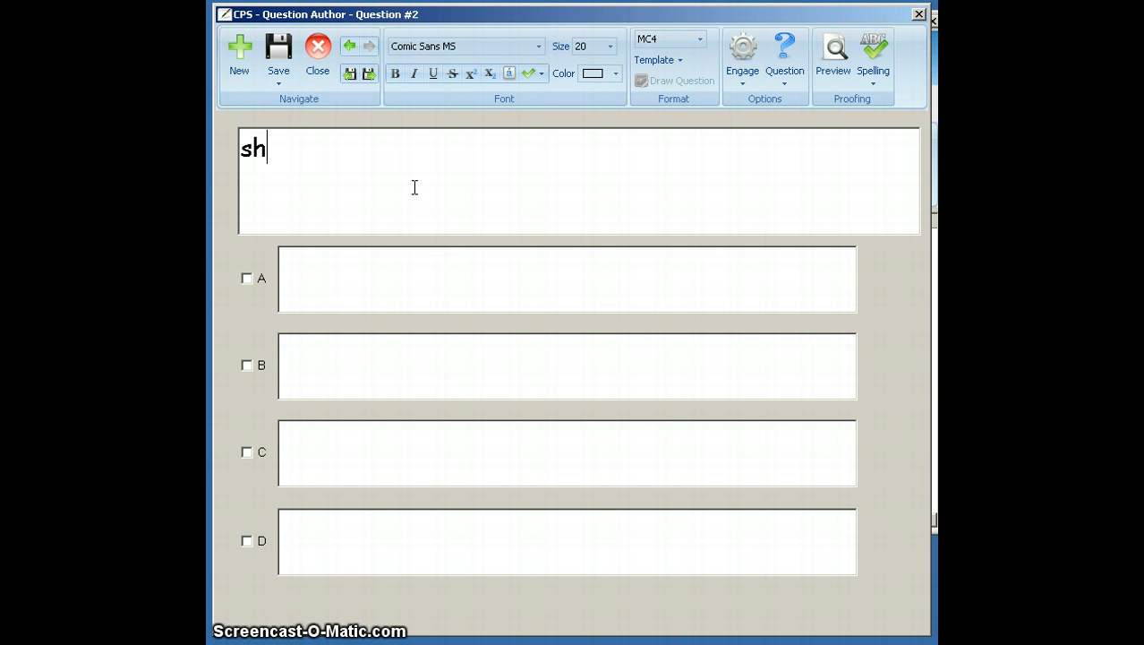
text(arp bre)
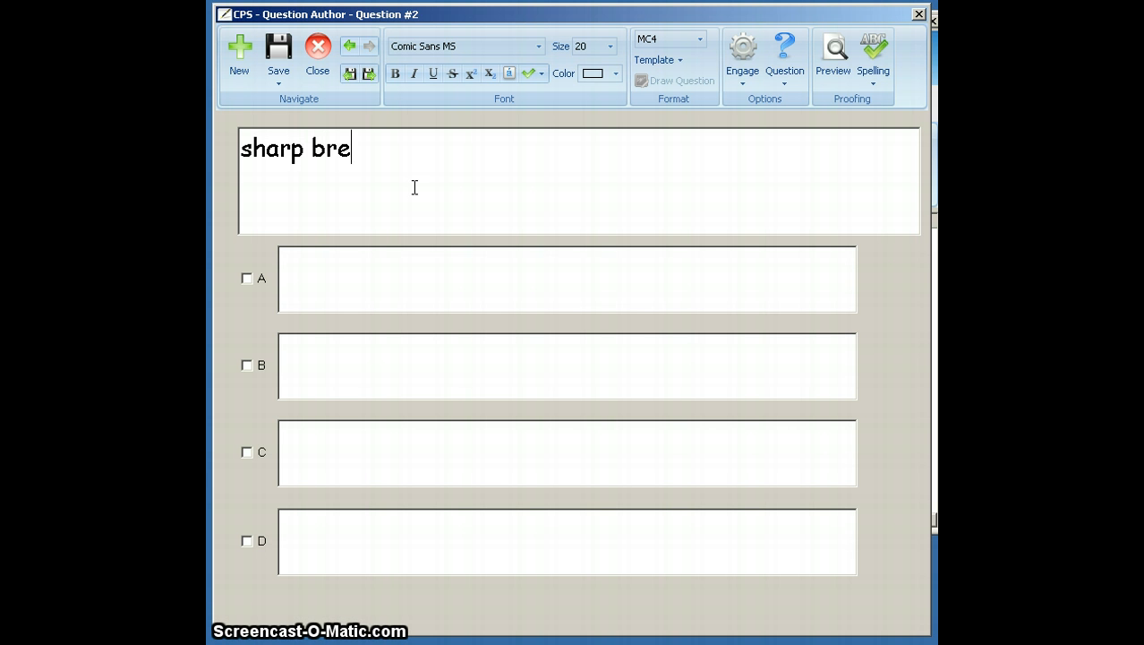
text(aths of air)
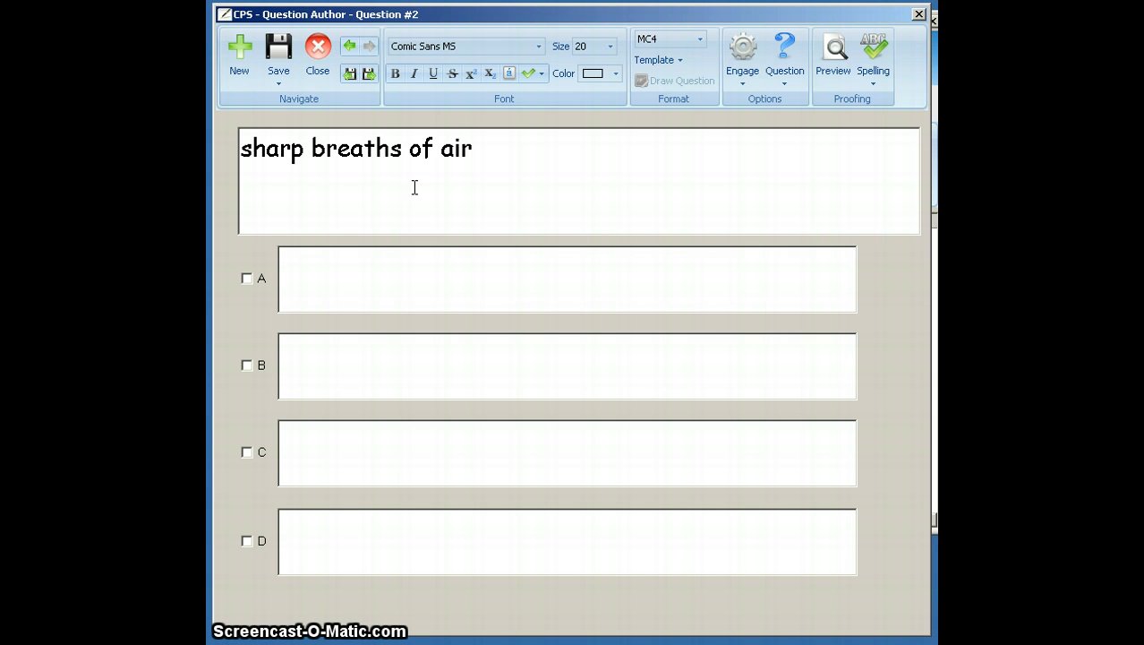
- Fill in question 2's answer choices A to D with gasps, monsoon, opera and stampede
click(455, 306)
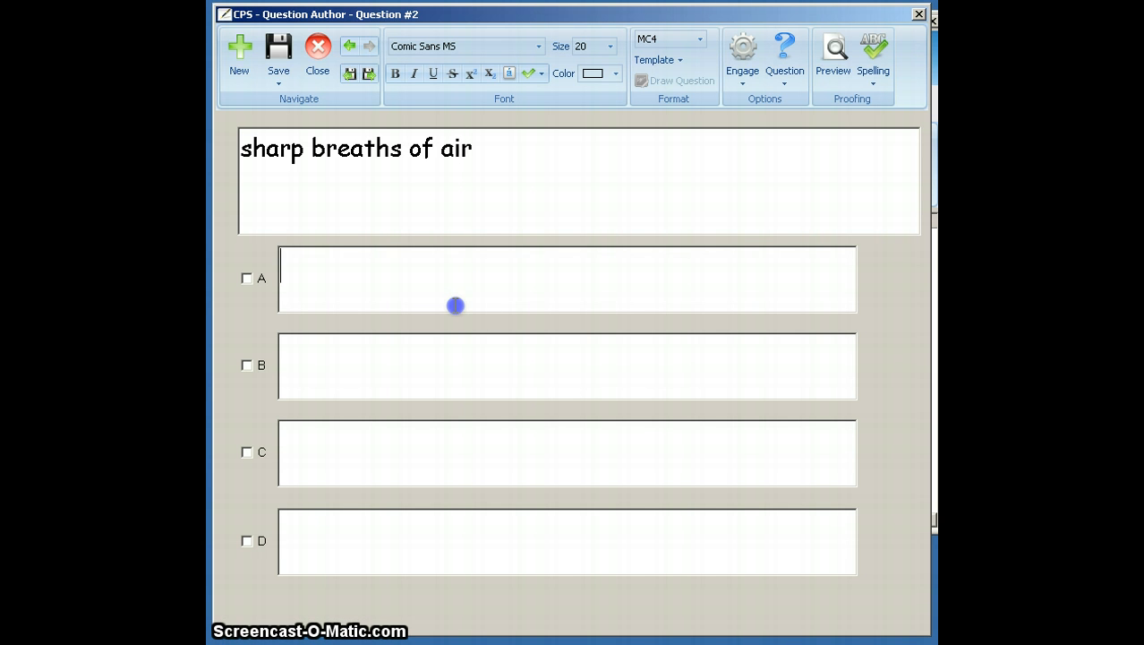
text(gasps)
key(Tab)
text(m)
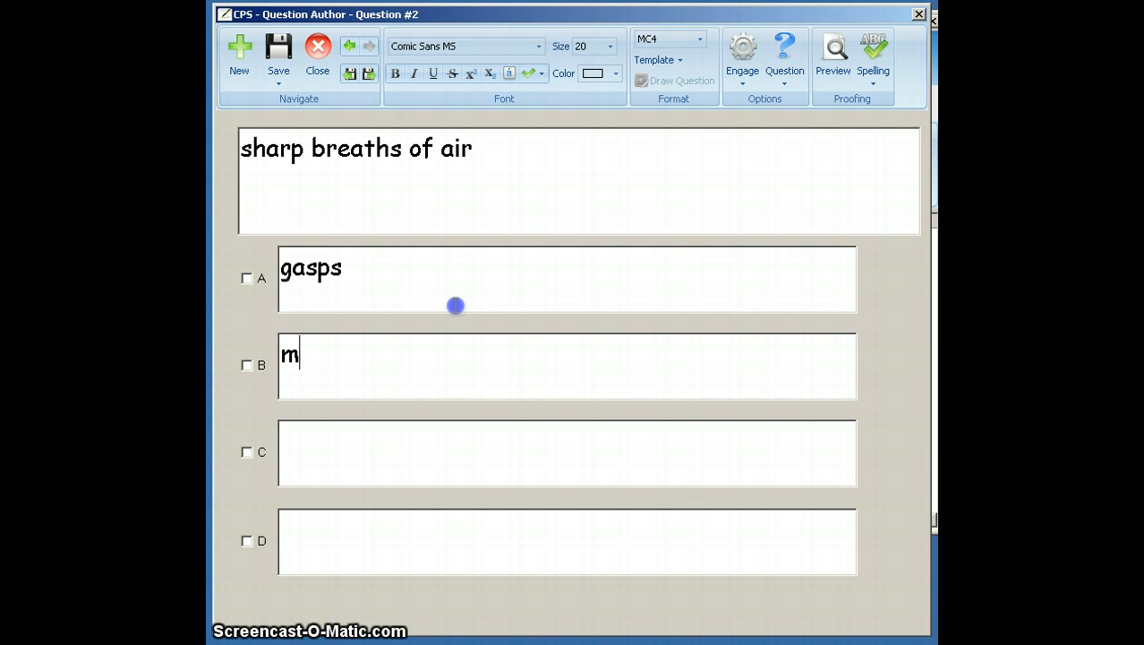
text(o)
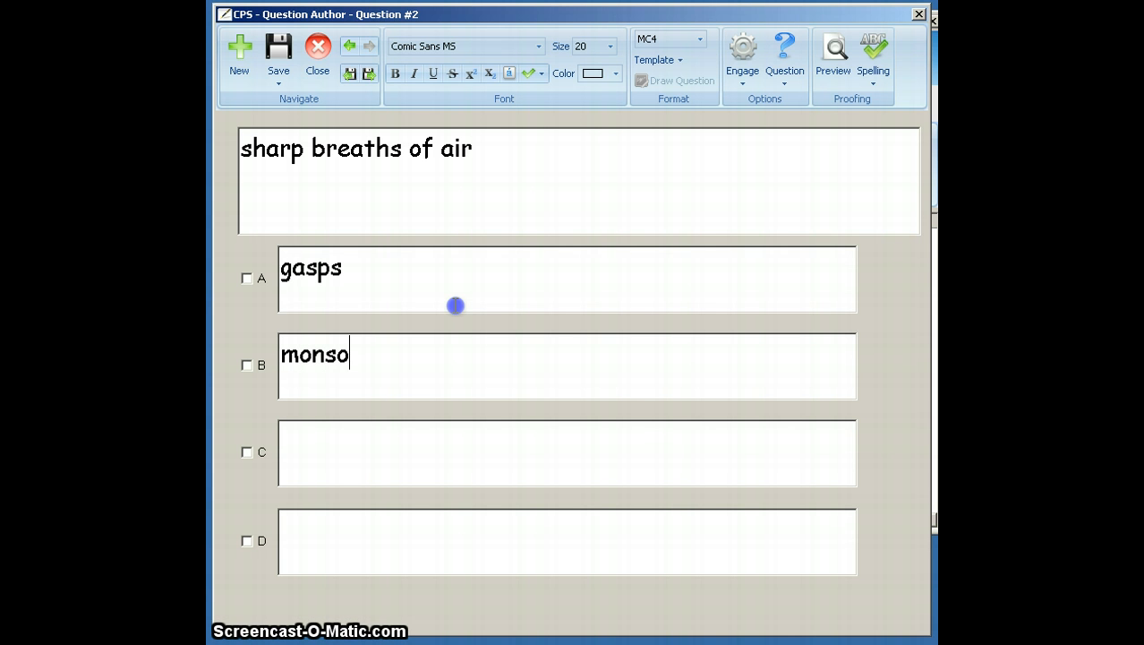
text(nsson)
key(Tab)
text(opera)
key(Tab)
text(stampede)
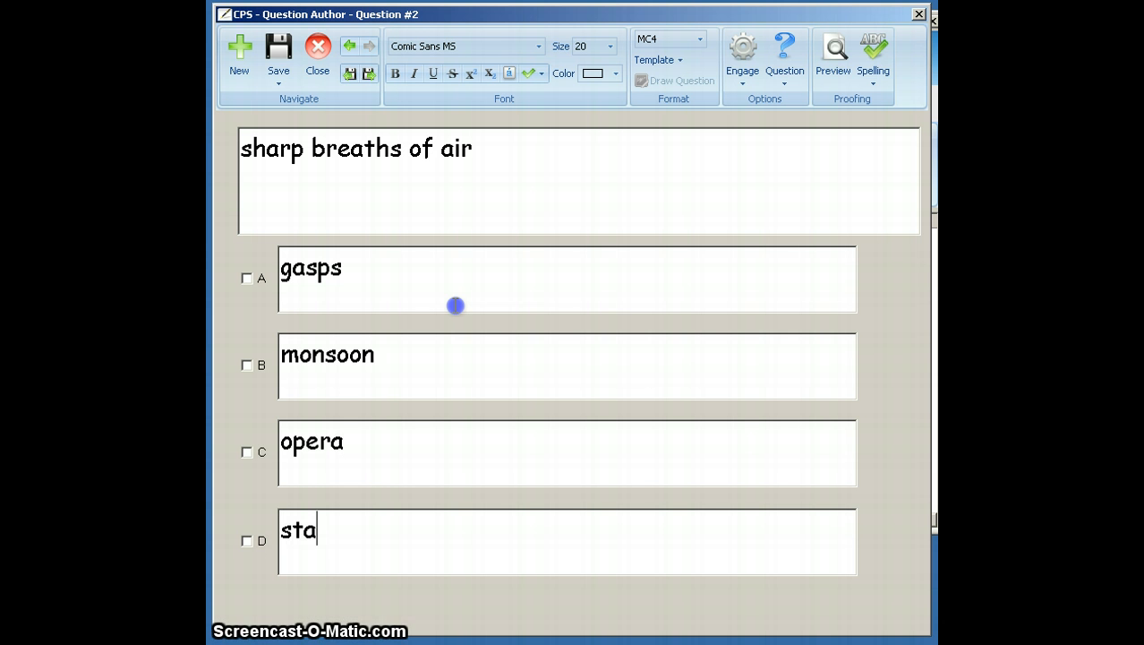
key(Tab)
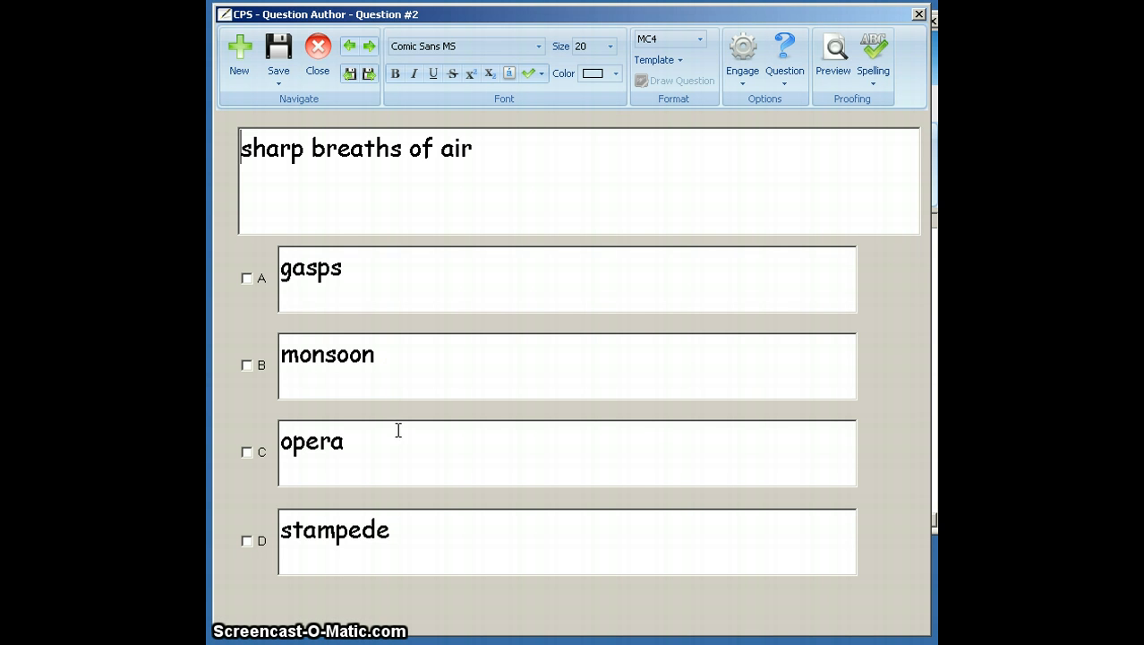
- Mark choice A, gasps, as the correct answer, save question 2 and advance to the next question
click(246, 278)
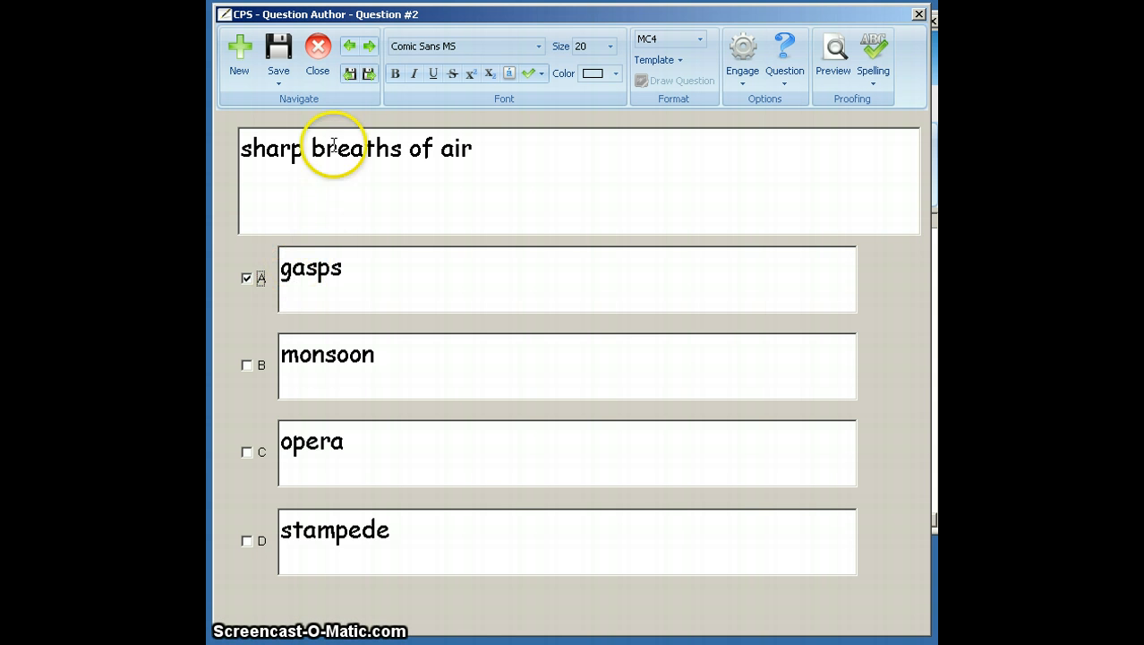
click(368, 75)
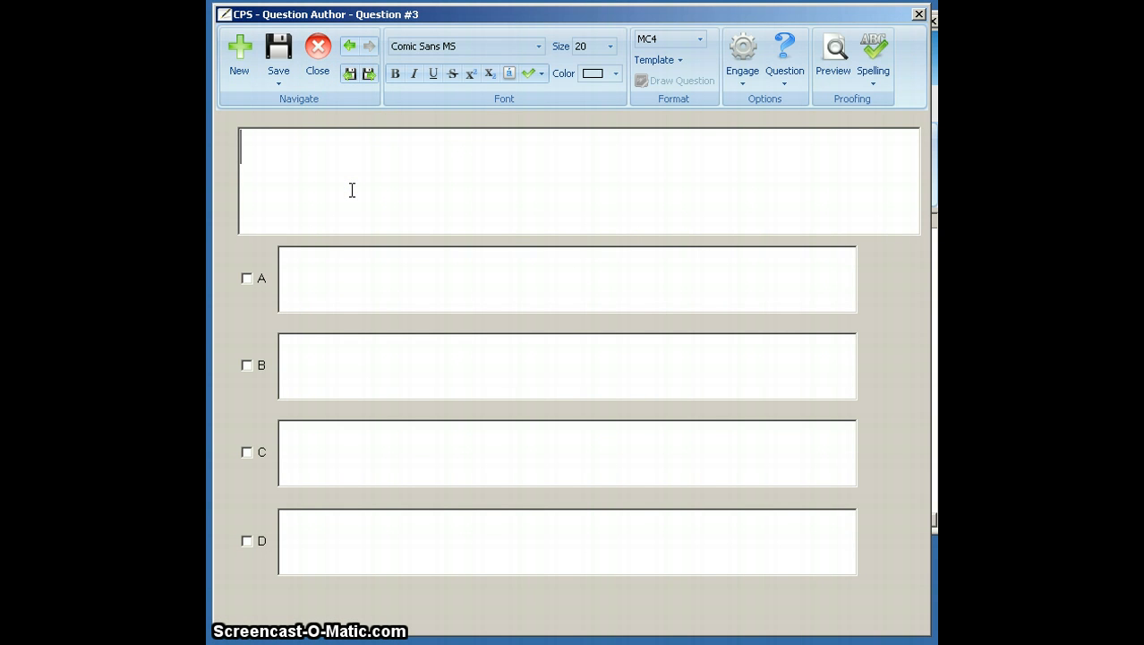
- Enter "a sudden rush of panic-stricken animals" as the stem of question 3
text(a sud)
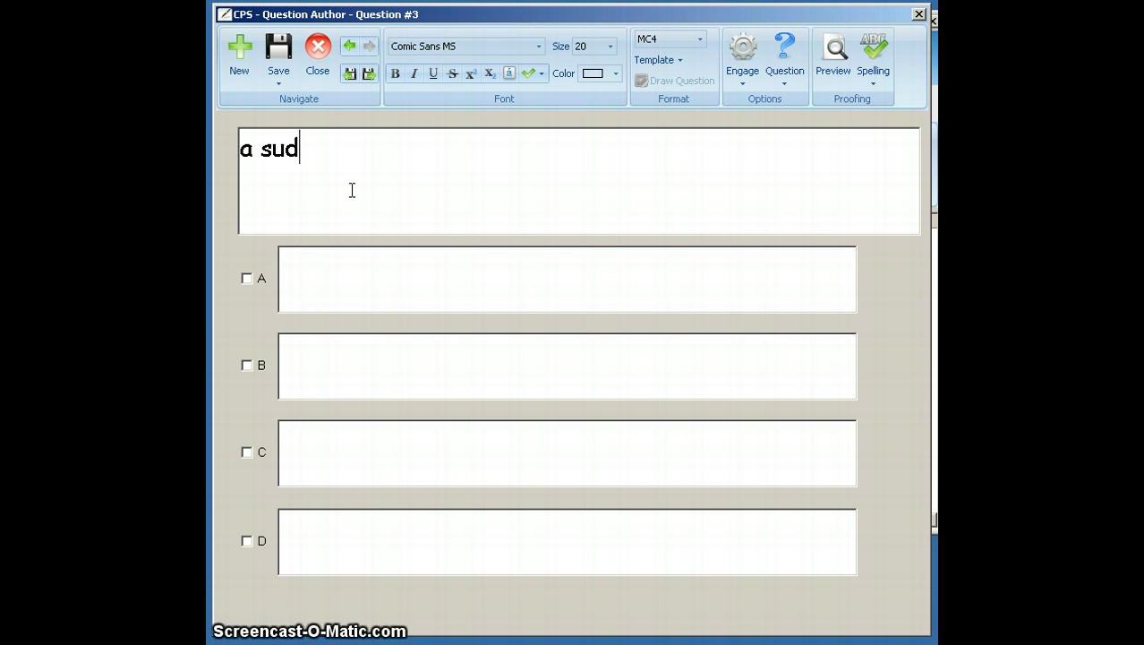
text(den rush of panic)
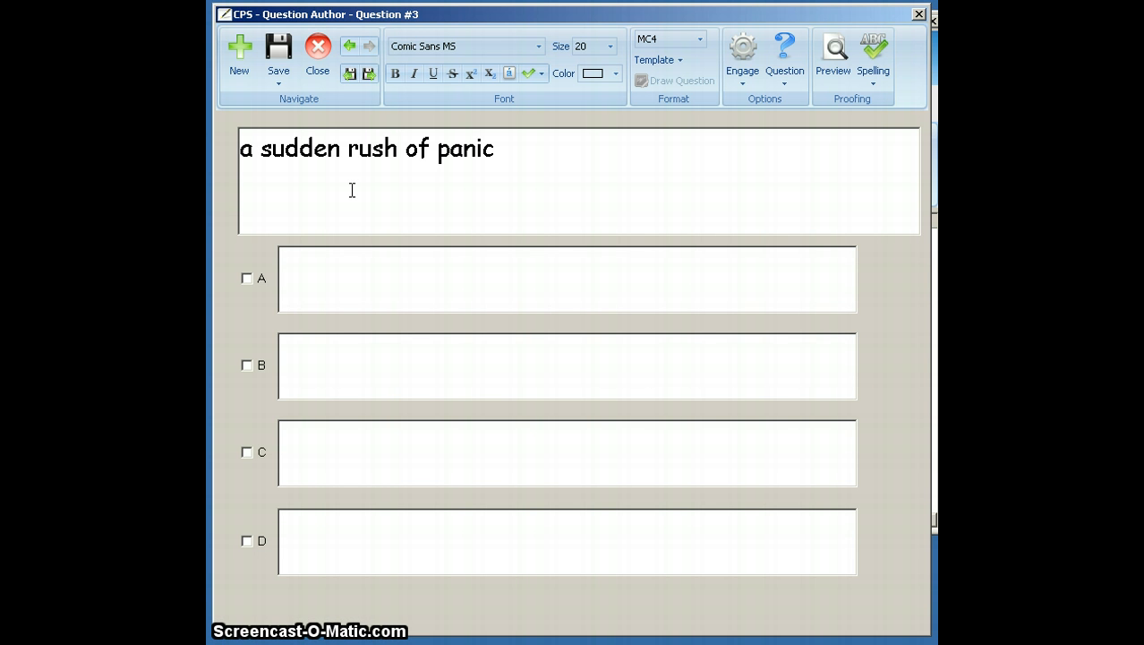
text(-stu)
key(BackSpace)
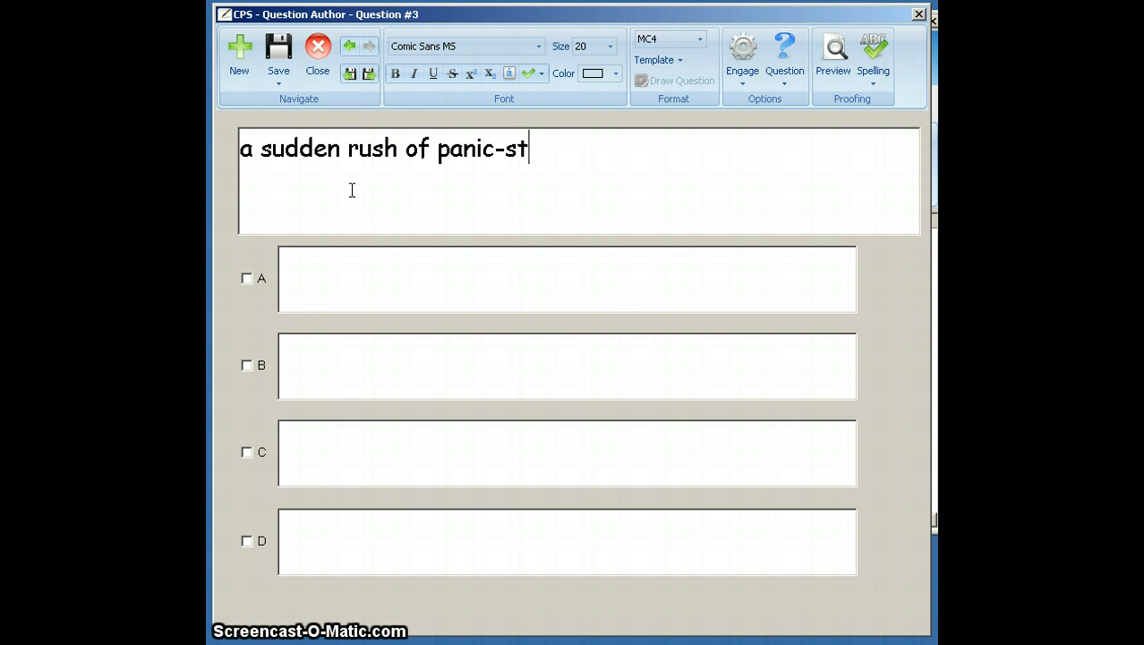
text(ricken )
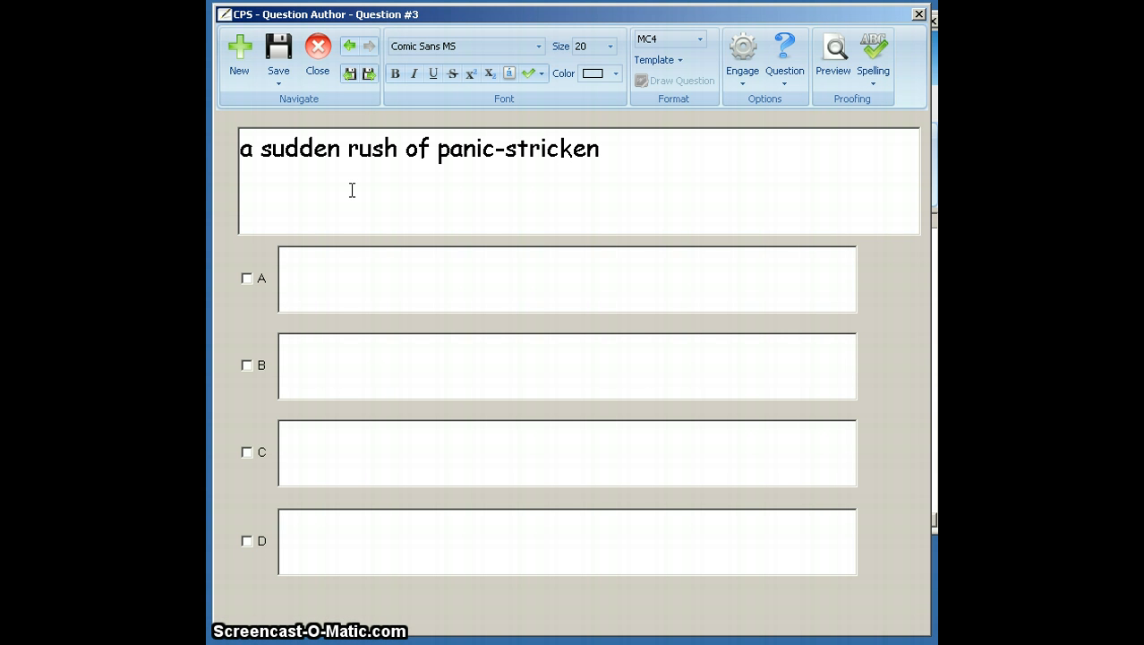
text(animals)
- Fill in question 3's answer choices A to D with instructions, monsoon, stampede and gasps, and mark C, stampede, as correct
click(371, 303)
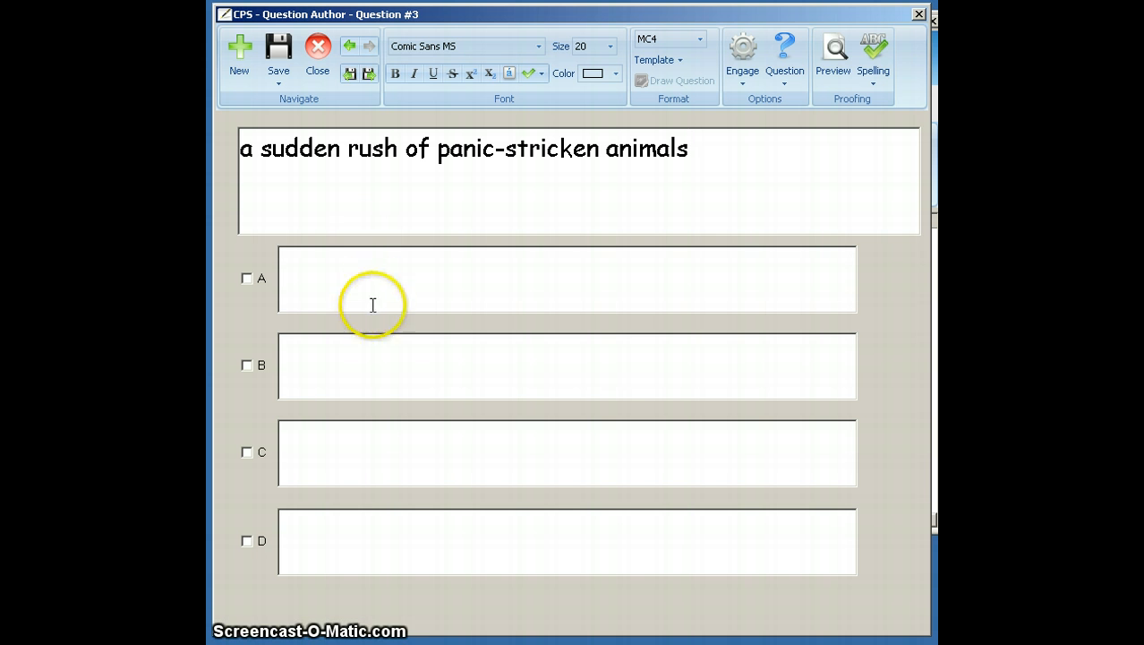
text(instructions)
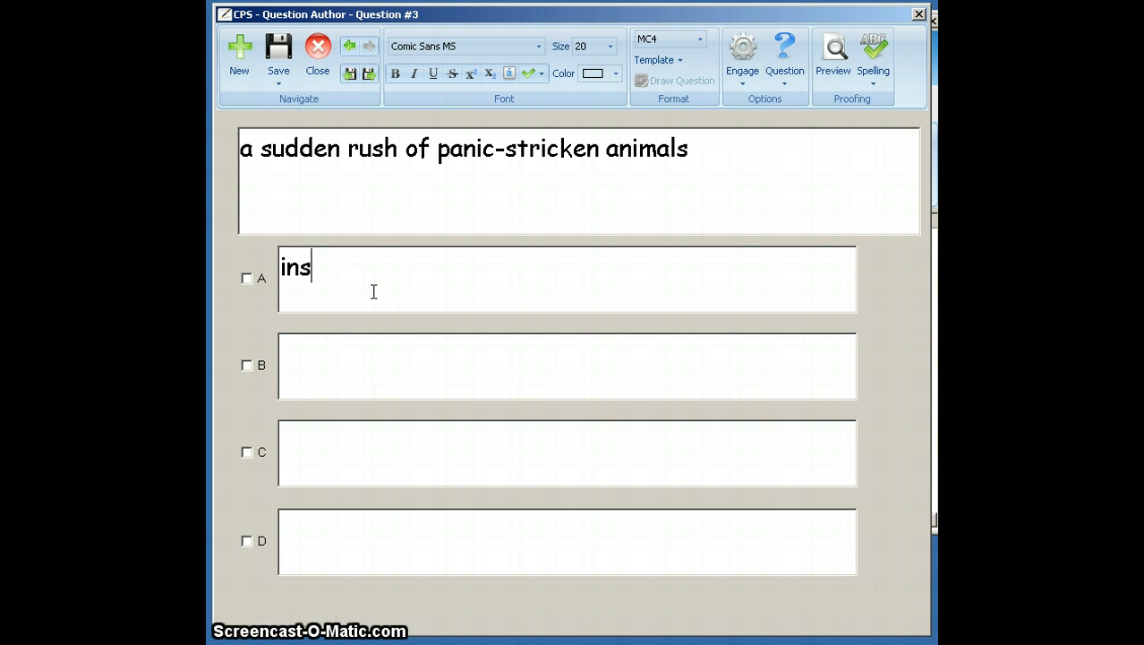
click(374, 379)
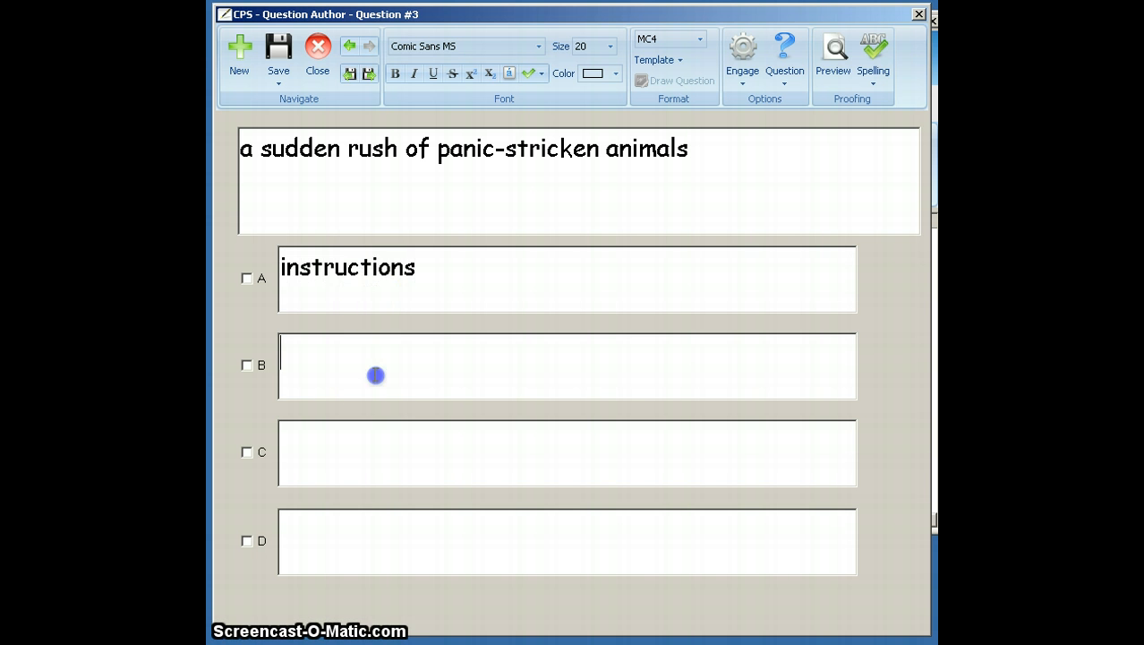
text(mons)
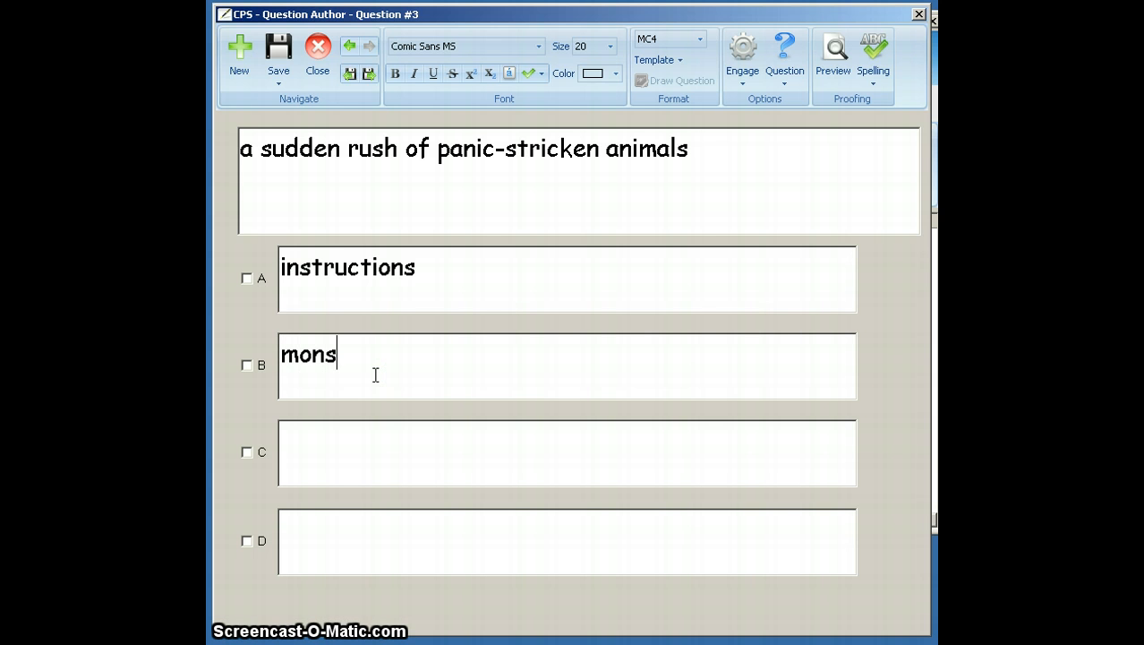
text(oon)
click(386, 460)
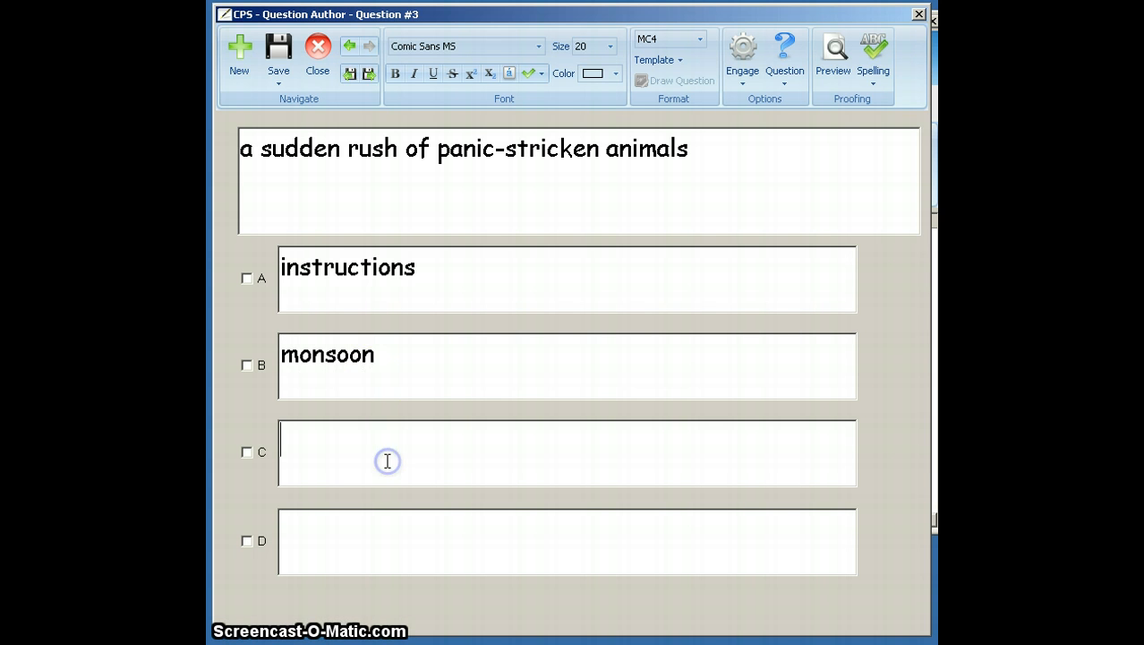
text(stampede)
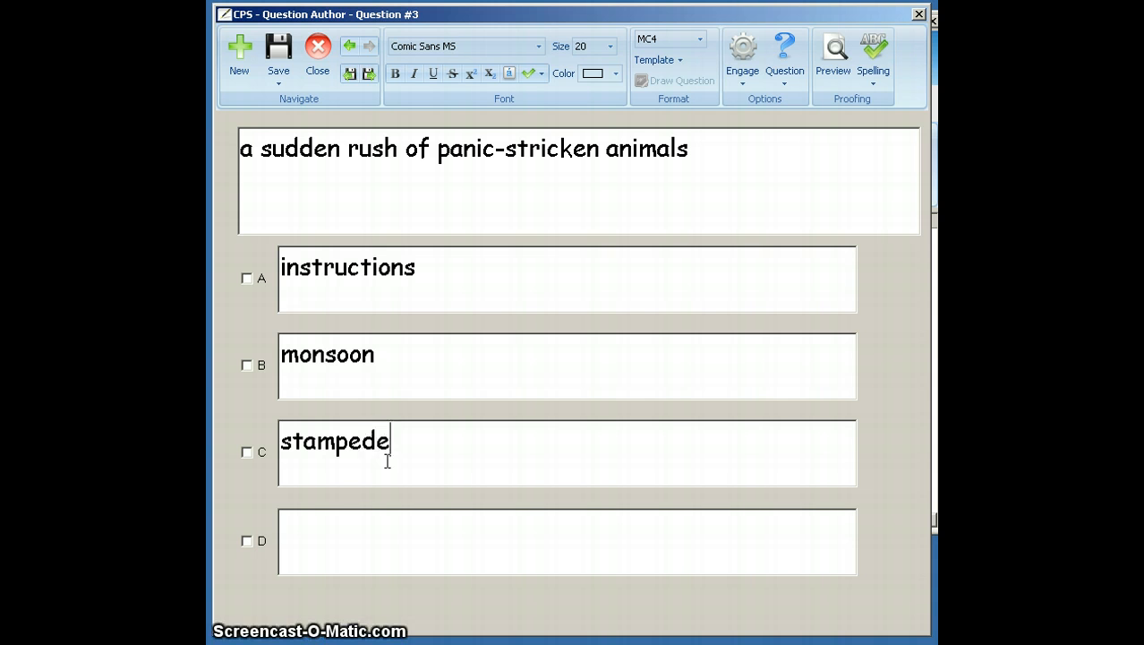
click(396, 526)
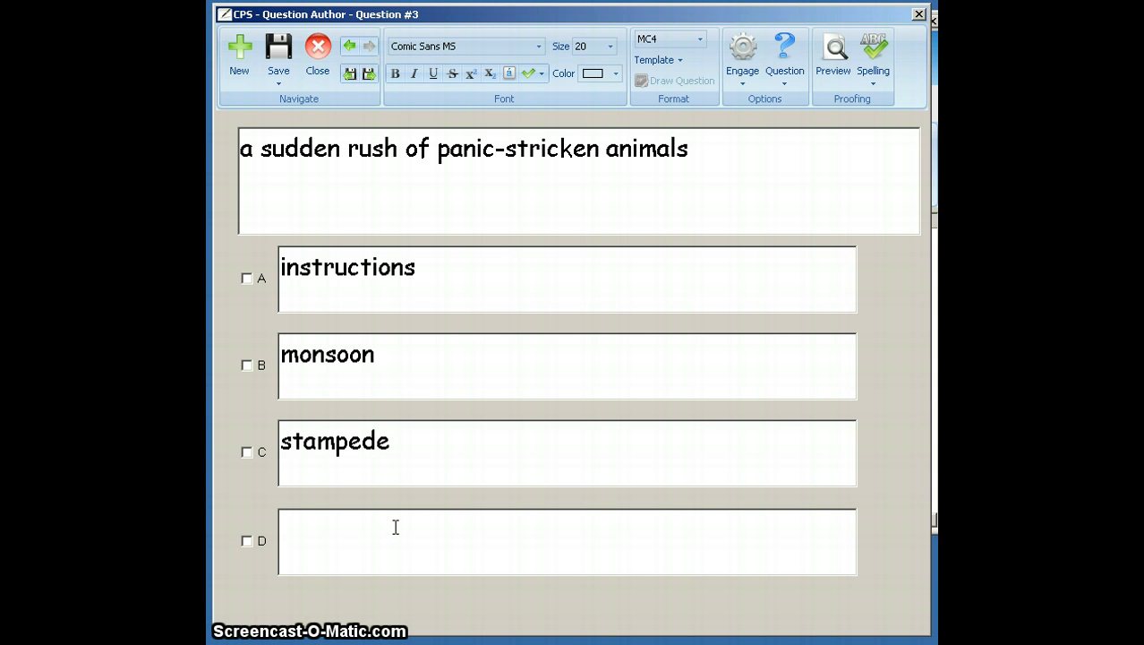
text(gasps)
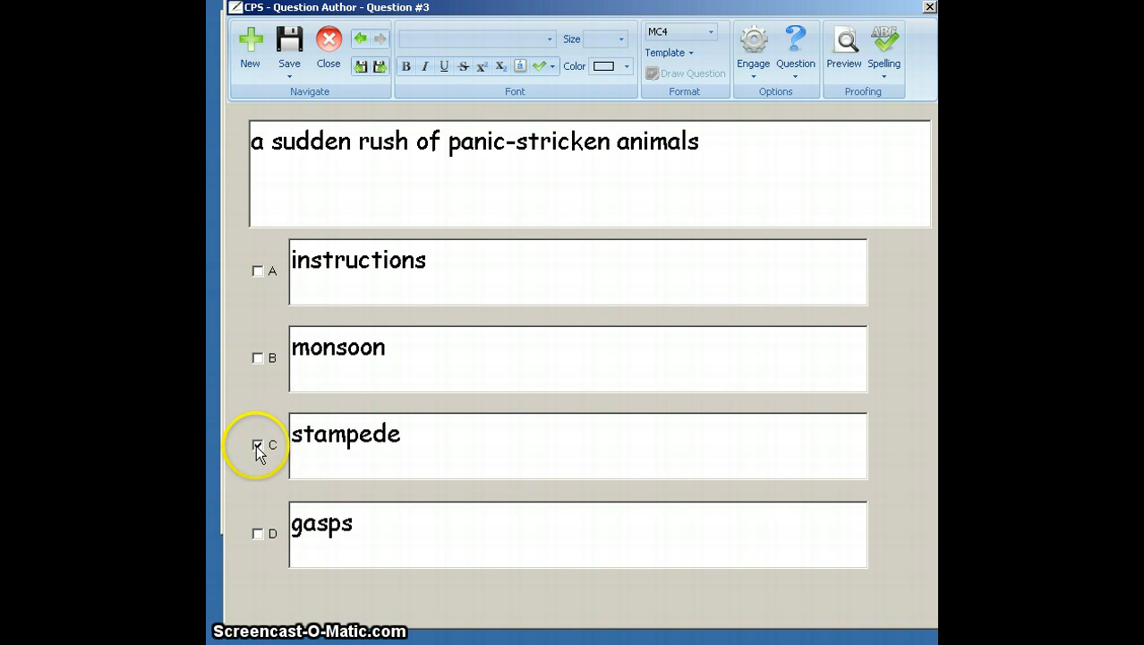
- Save question 3 and close the question editor, returning to the question list of the Jumanji Vocabulary Quiz lesson
click(299, 216)
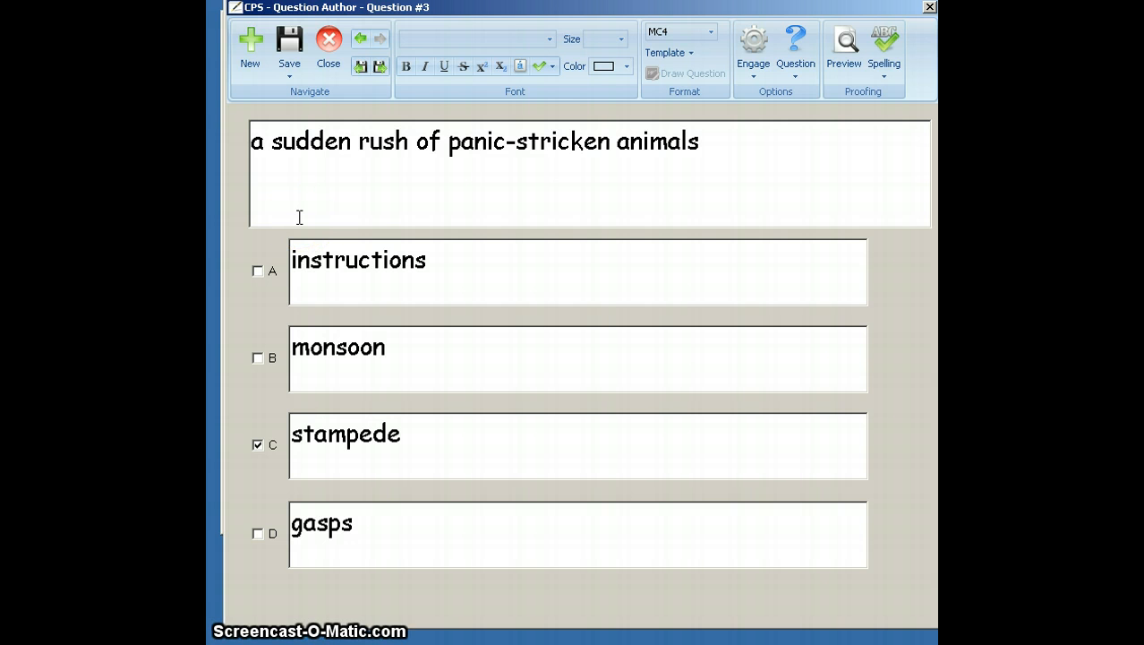
click(288, 79)
click(289, 112)
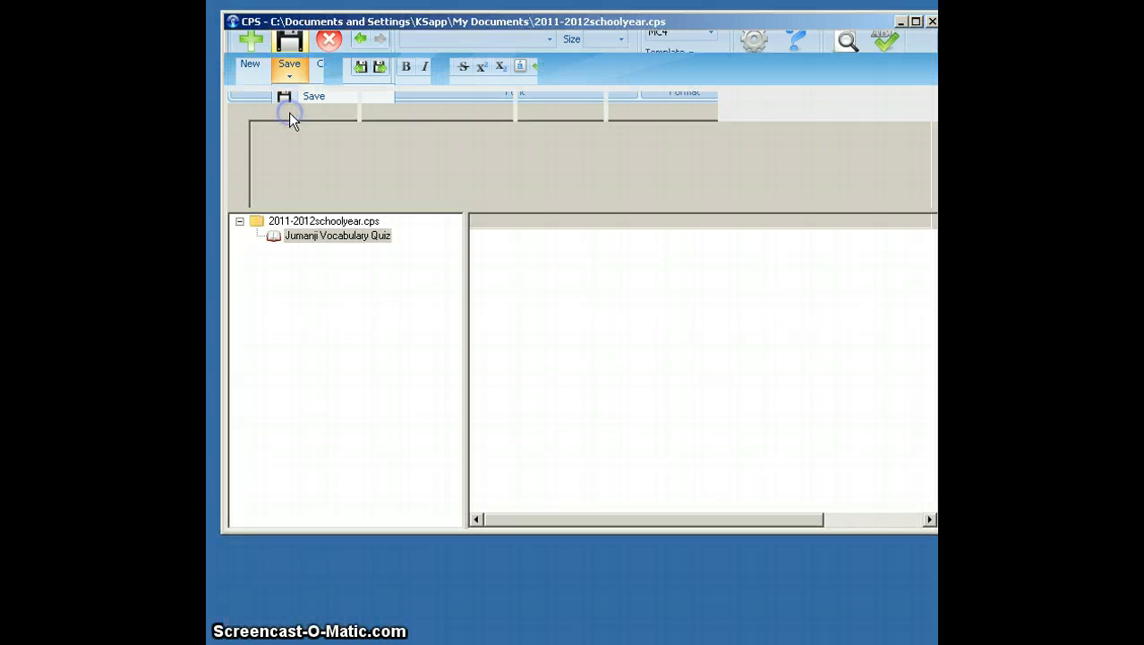
click(323, 240)
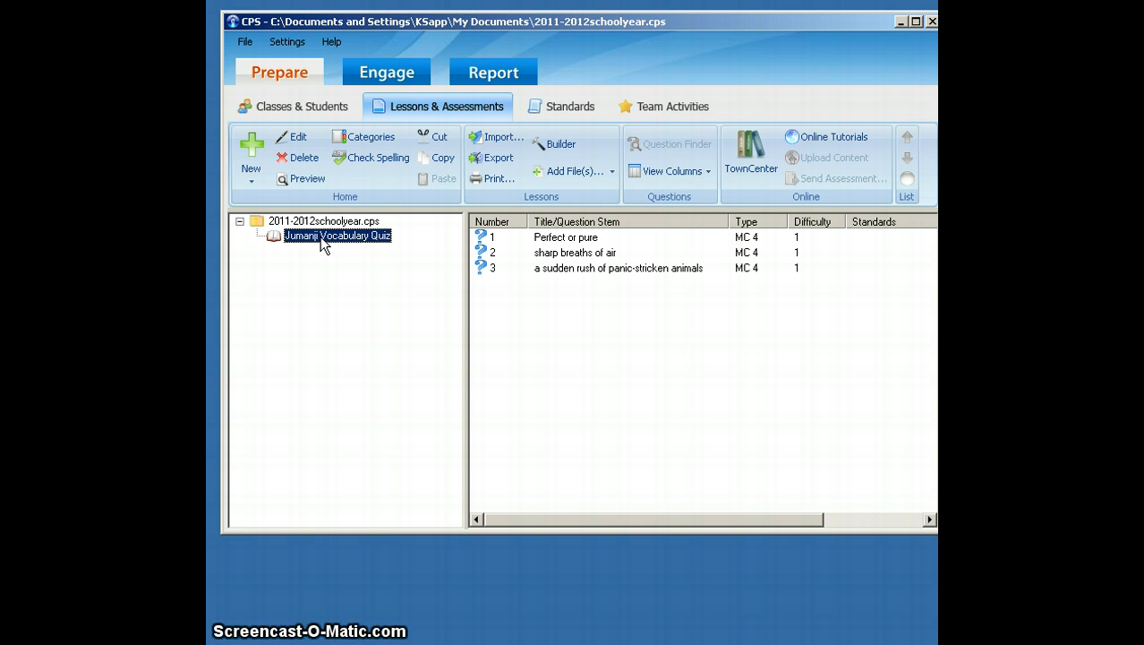
- Create a second lesson titled "Parts of Speech Quiz Review" under the 2011-2012schoolyear.cps database
click(363, 320)
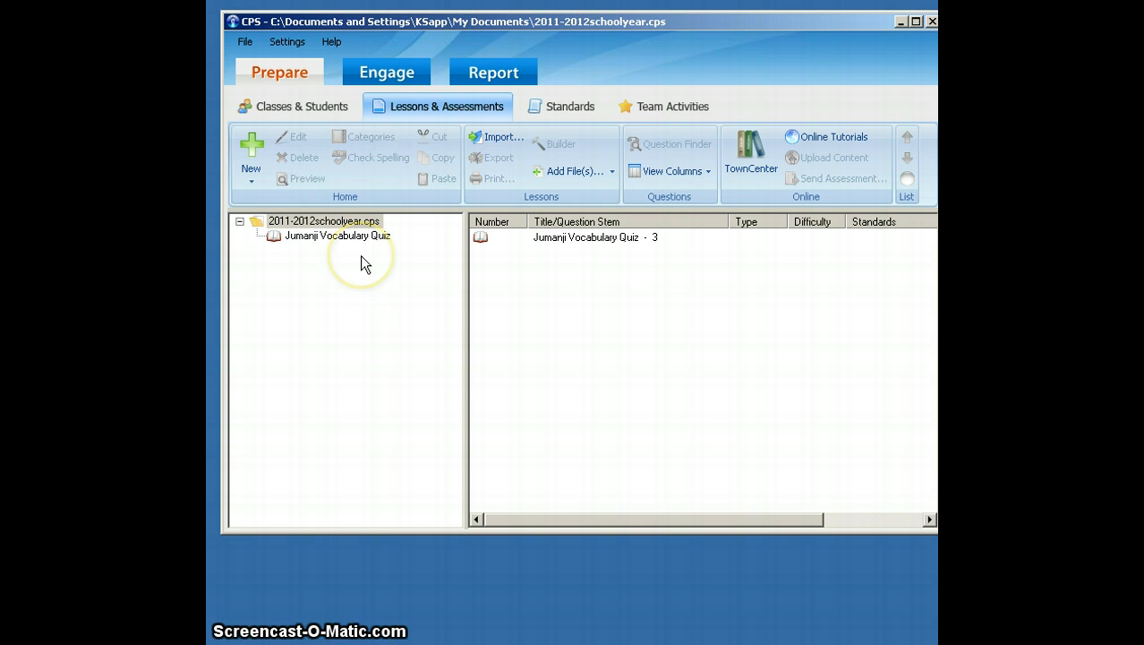
click(345, 223)
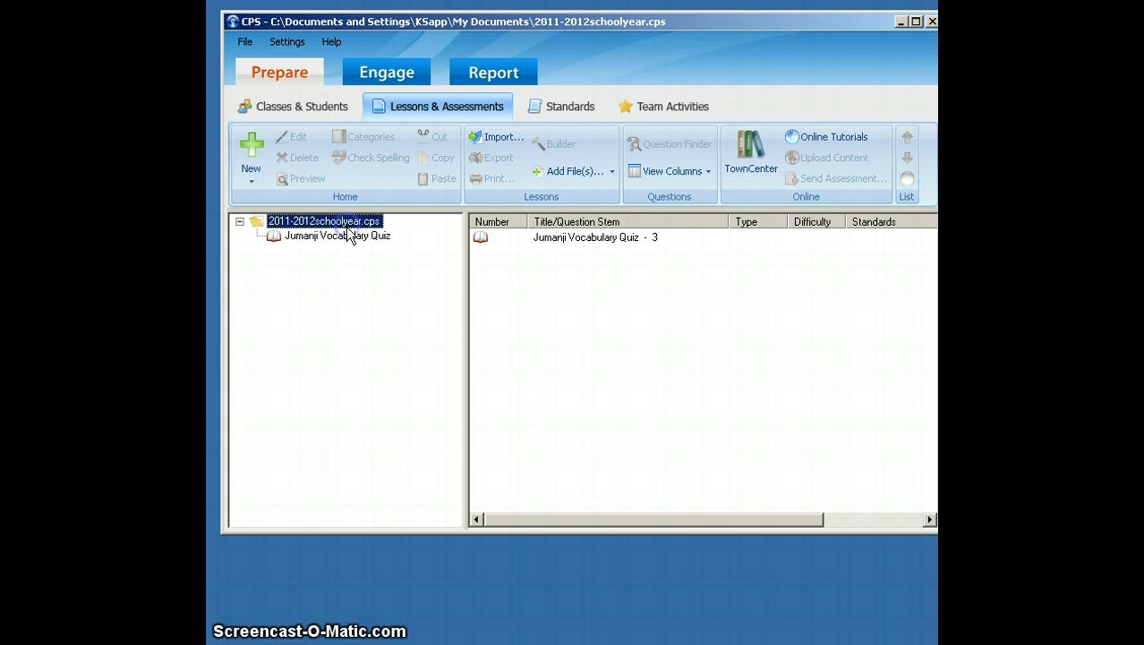
click(251, 161)
click(273, 226)
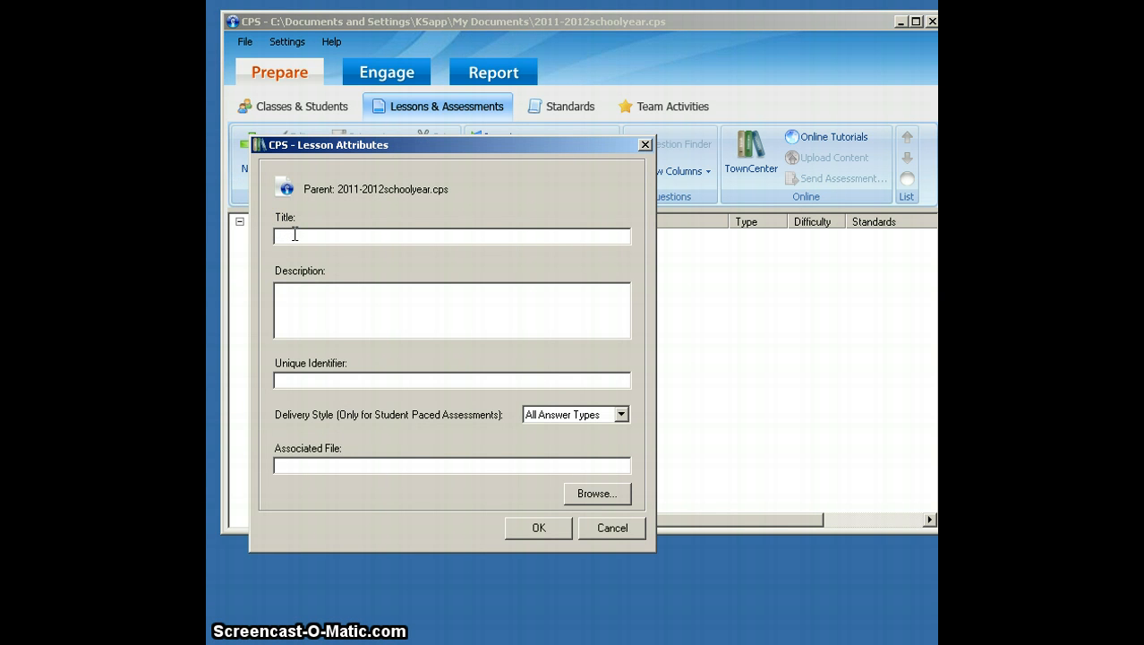
text(Parts of Speech Quiz Review)
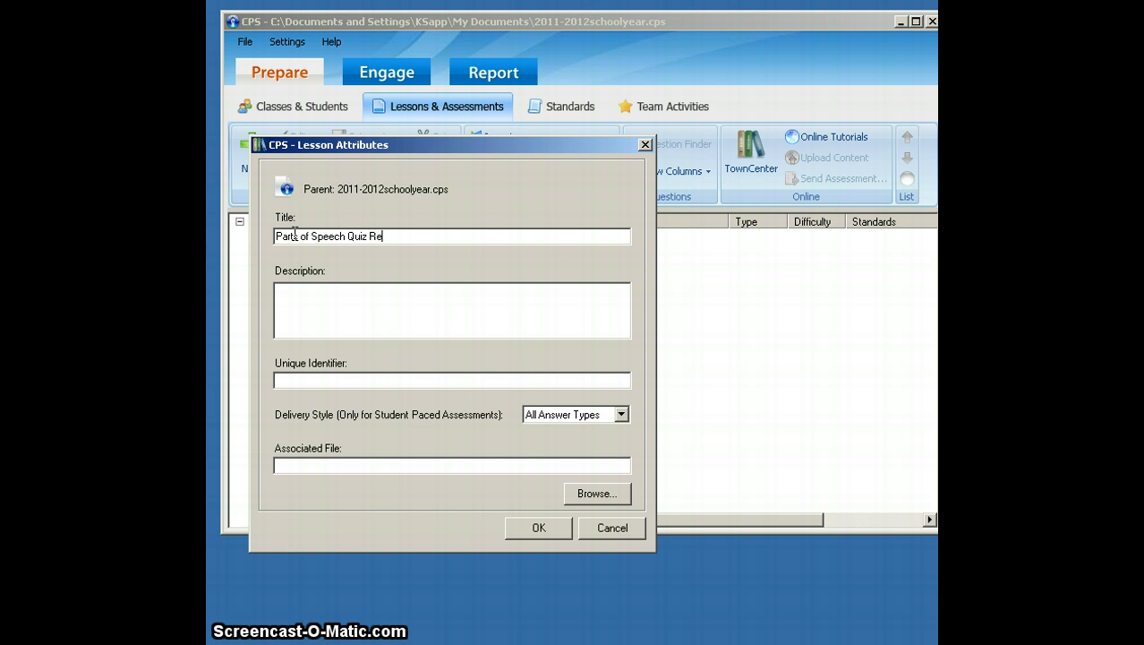
click(555, 528)
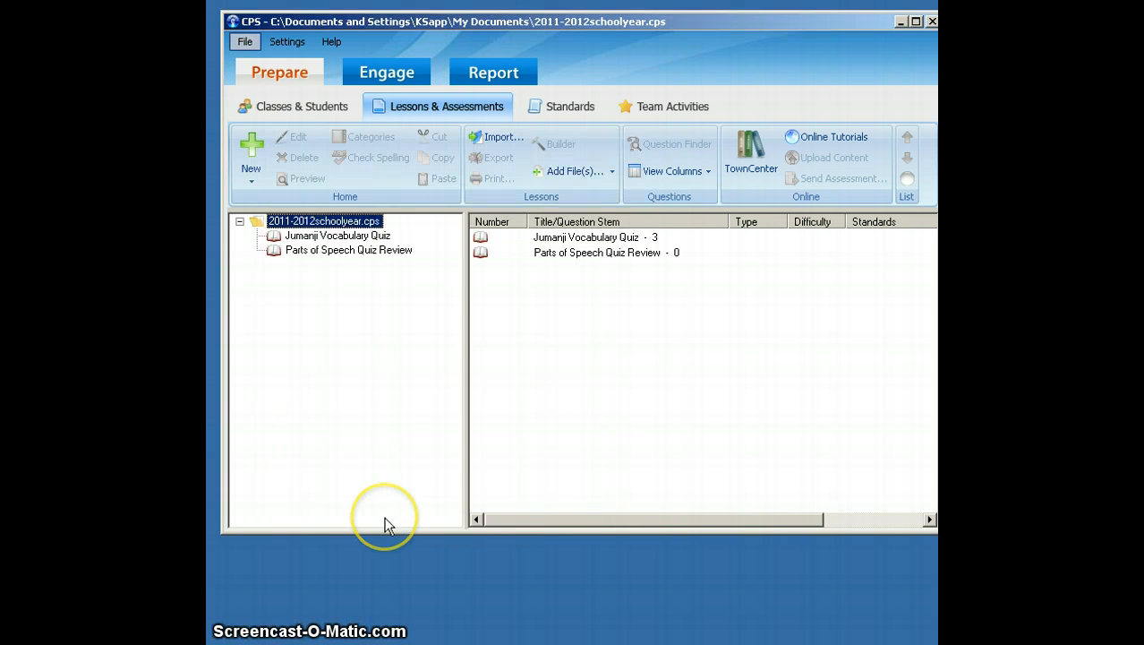